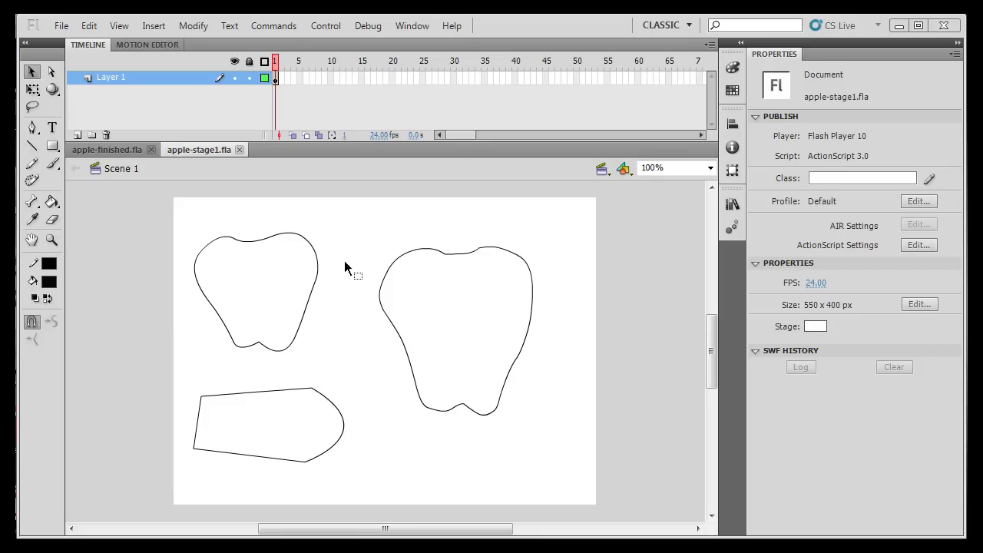
# Choose the Paint Bucket tool from the Tools panel.
pyautogui.click(54, 203)
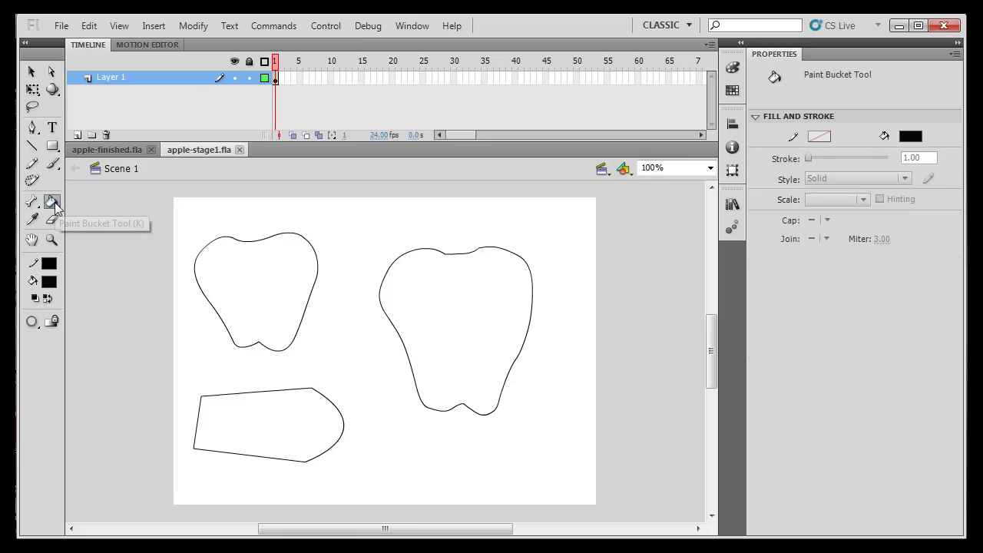
# Fill the left apple, right apple and lower-left shape with red #FF0000.
pyautogui.click(49, 282)
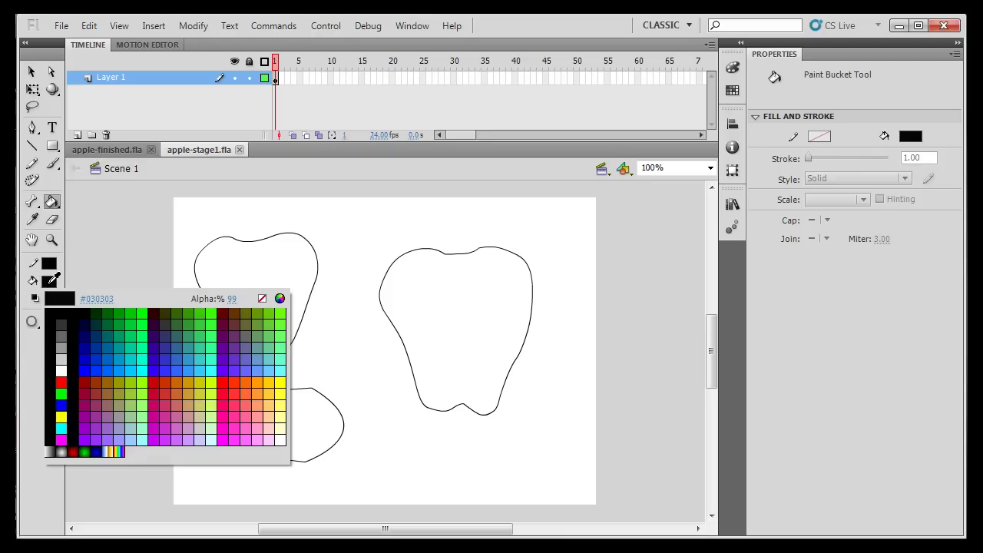
pyautogui.click(61, 382)
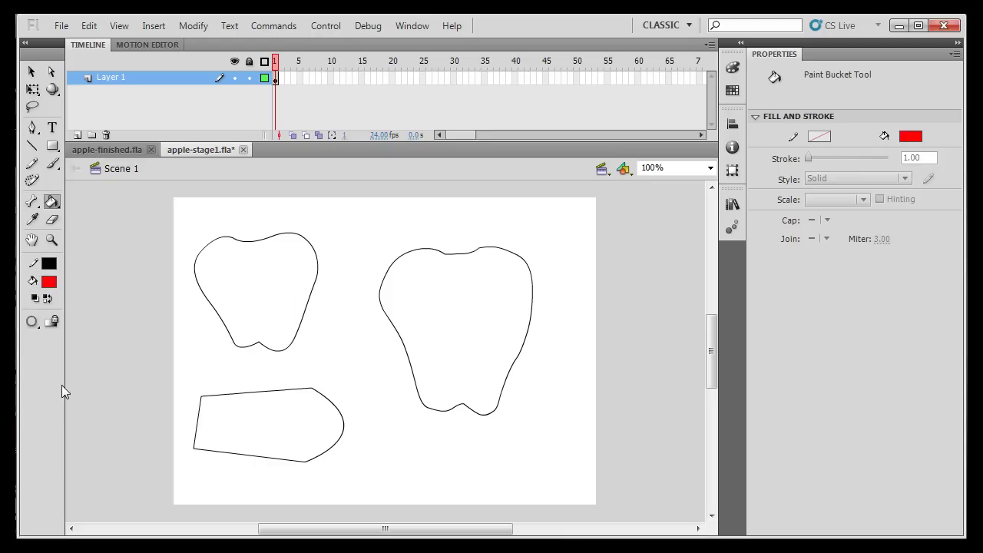
pyautogui.click(247, 268)
pyautogui.click(478, 300)
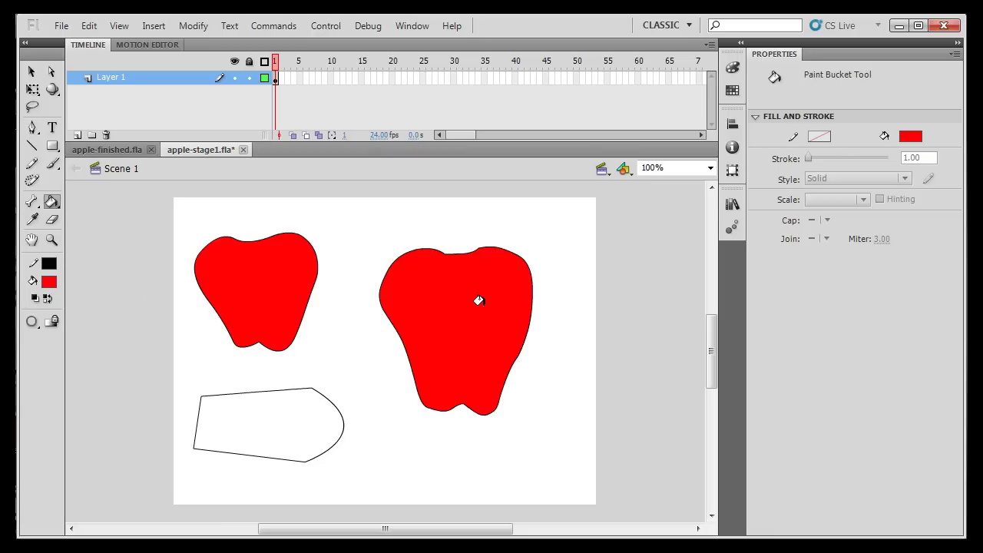
pyautogui.click(289, 420)
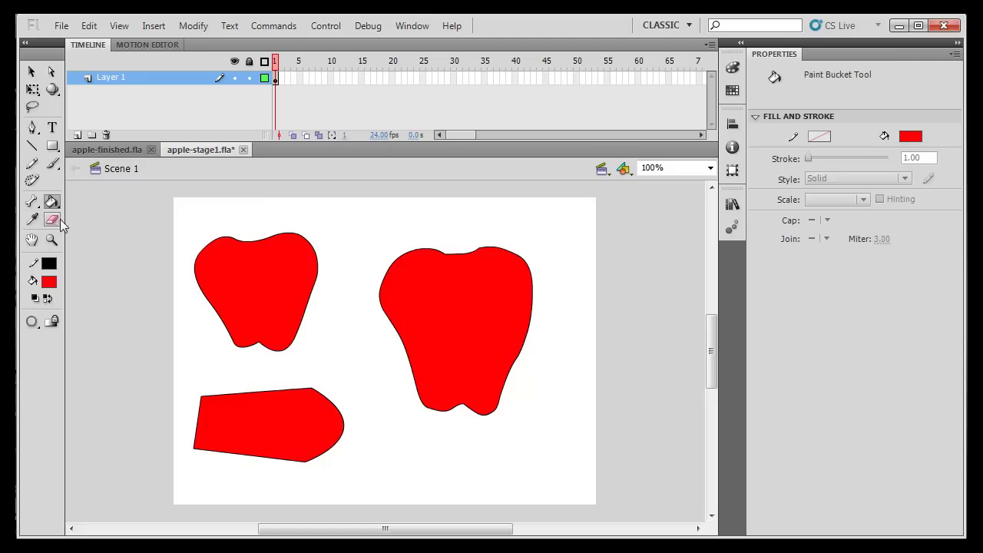
# Recolour the right apple's outline dark blue #000099 with the Ink Bottle tool.
pyautogui.moveTo(53, 203); pyautogui.dragTo(104, 218)
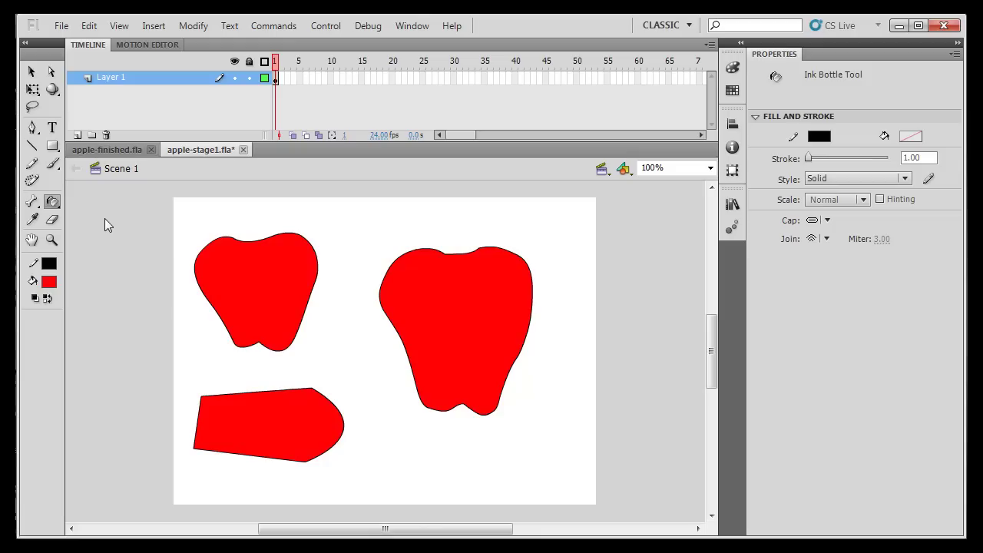
pyautogui.click(53, 263)
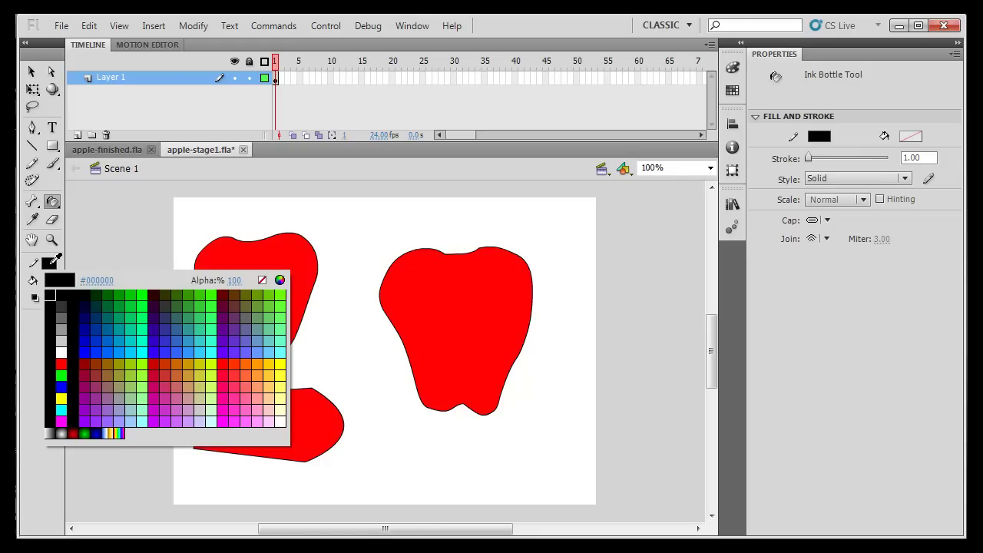
pyautogui.click(90, 328)
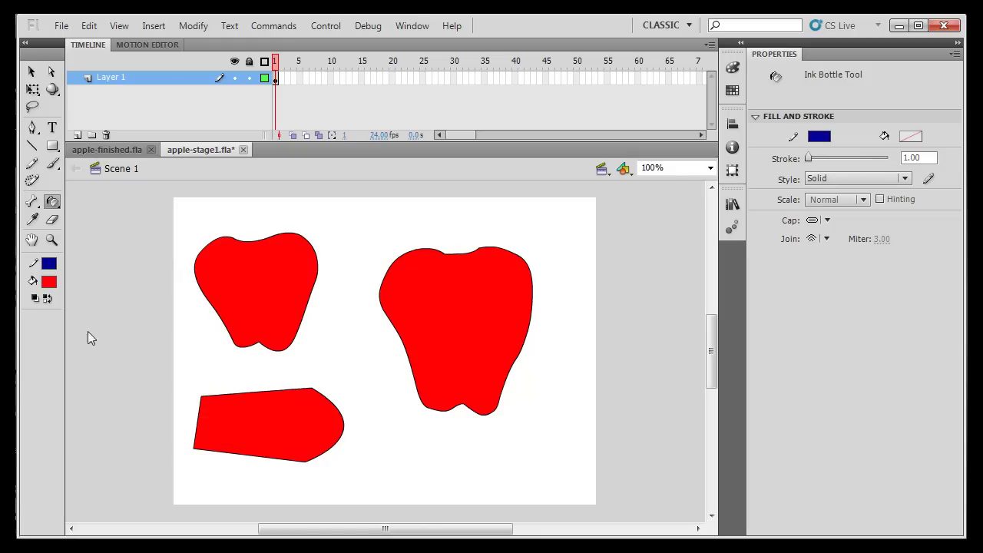
pyautogui.click(483, 247)
# Adjust the stroke width and apply a 4.80-thick outline to the right apple.
pyautogui.moveTo(808, 158); pyautogui.dragTo(824, 159)
pyautogui.click(519, 251)
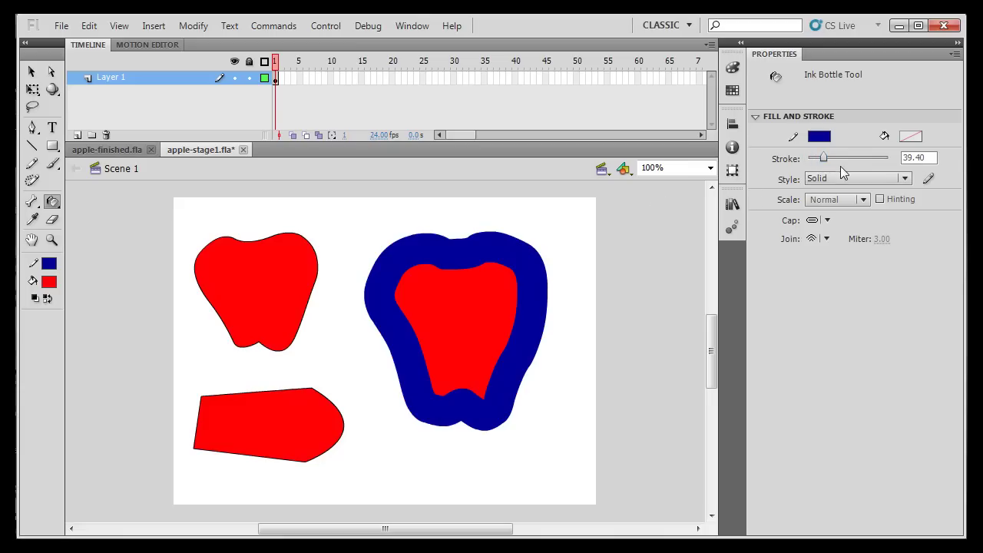
pyautogui.moveTo(821, 156); pyautogui.dragTo(807, 158)
pyautogui.click(526, 274)
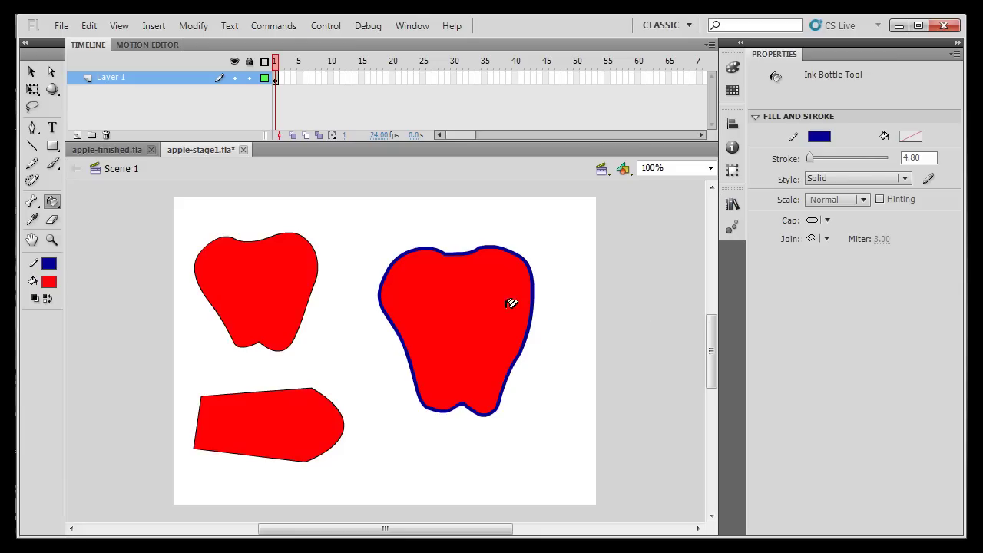
# Switch to the Selection tool and undo the recent outline width changes.
pyautogui.press('v')
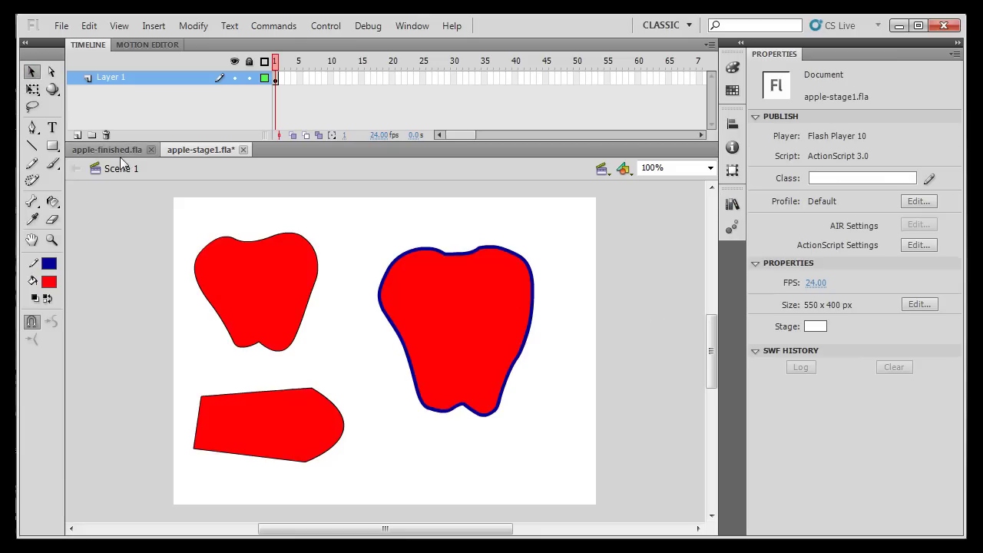
pyautogui.hotkey('ctrl', 'z')
pyautogui.hotkey('ctrl', 'y')
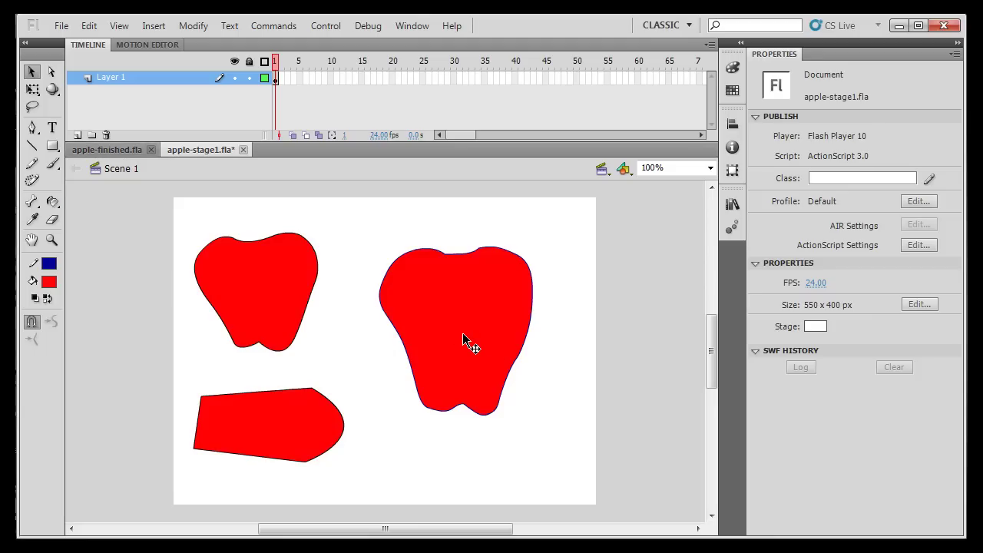
# Check apple-finished.fla, return to apple-stage1.fla and bring up the fill colour swatches.
pyautogui.click(87, 150)
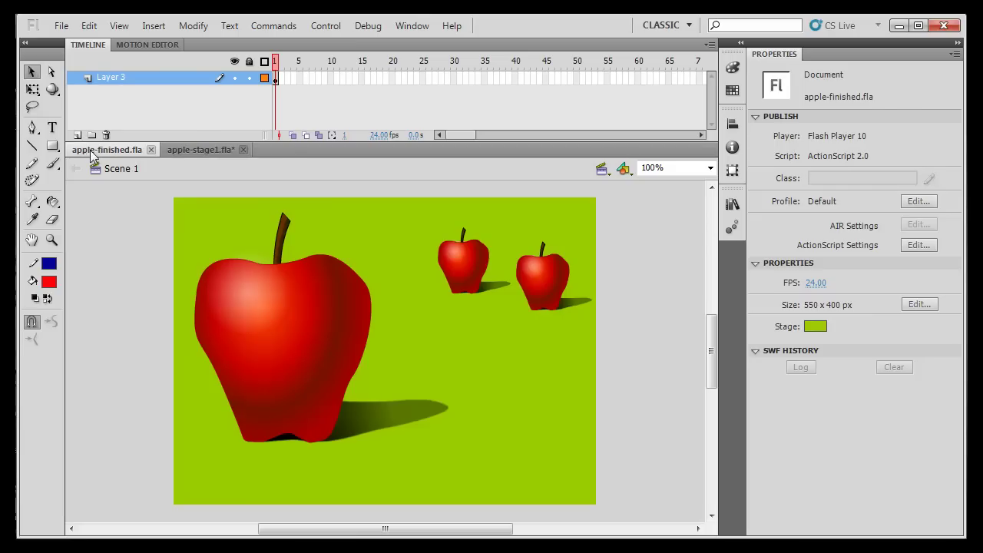
pyautogui.click(178, 152)
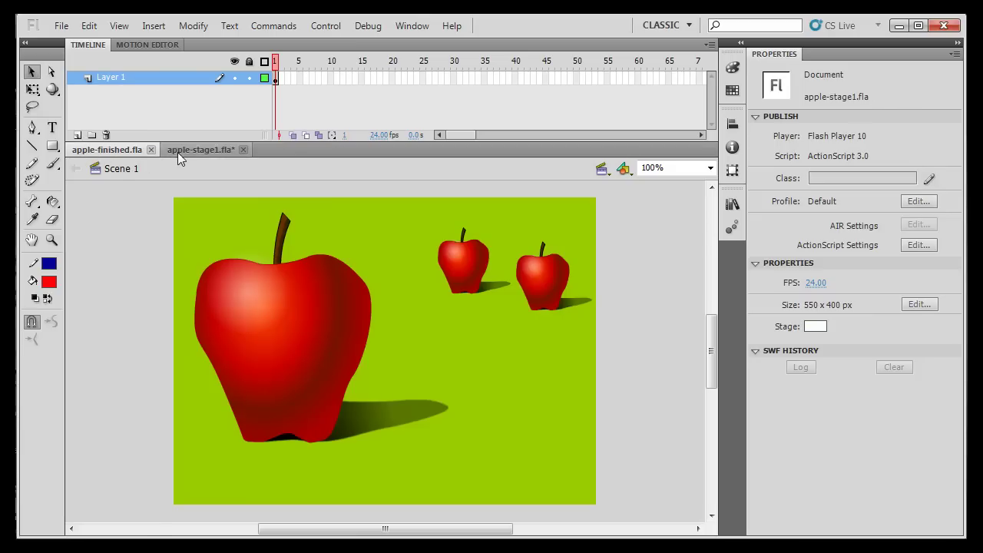
pyautogui.click(48, 281)
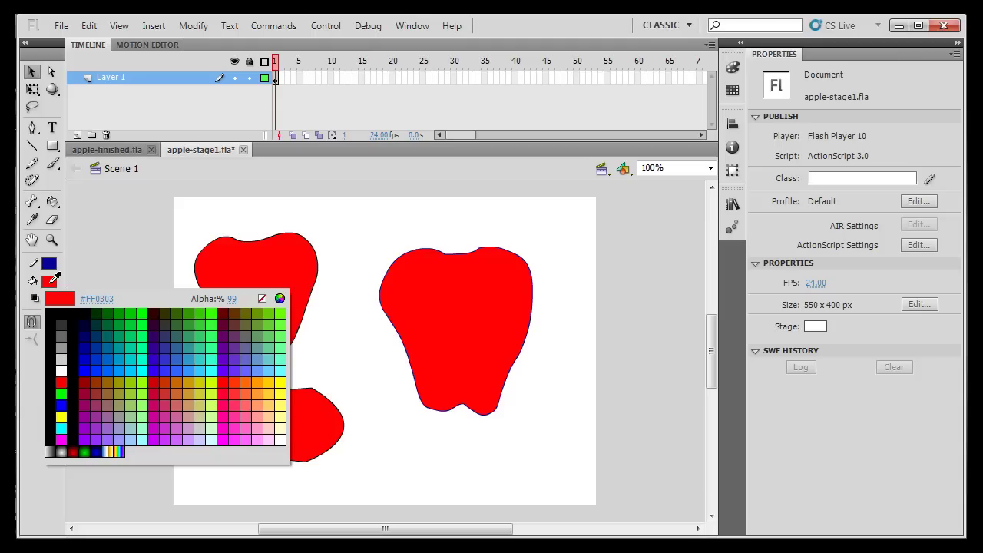
# Fill the large apple with the red radial gradient, highlight settled toward its upper left.
pyautogui.click(73, 451)
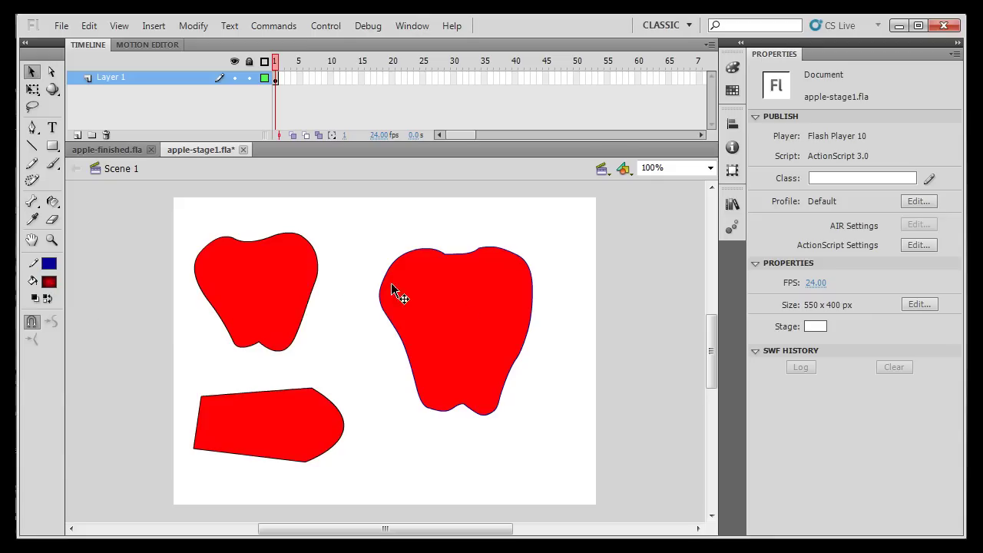
pyautogui.moveTo(52, 201)
pyautogui.mouseDown()
pyautogui.moveTo(92, 219)
pyautogui.moveTo(99, 203)
pyautogui.mouseUp()
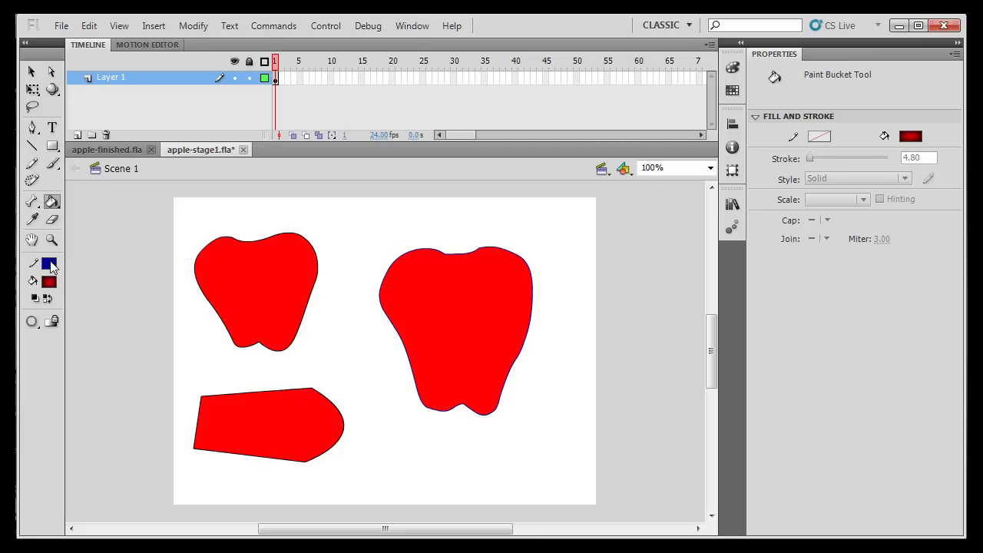
pyautogui.click(492, 296)
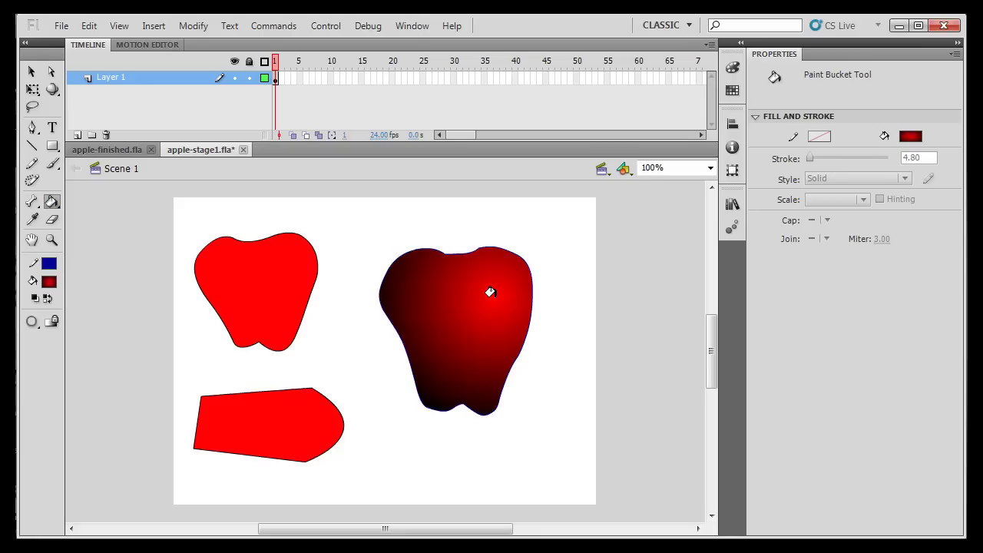
pyautogui.click(434, 283)
pyautogui.click(425, 354)
pyautogui.click(487, 331)
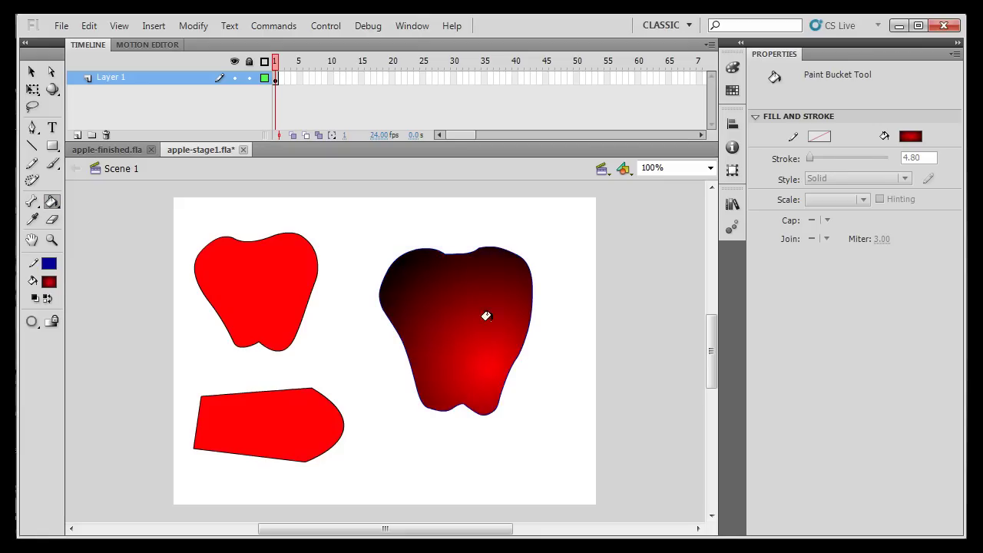
pyautogui.click(491, 311)
pyautogui.click(423, 293)
pyautogui.click(480, 282)
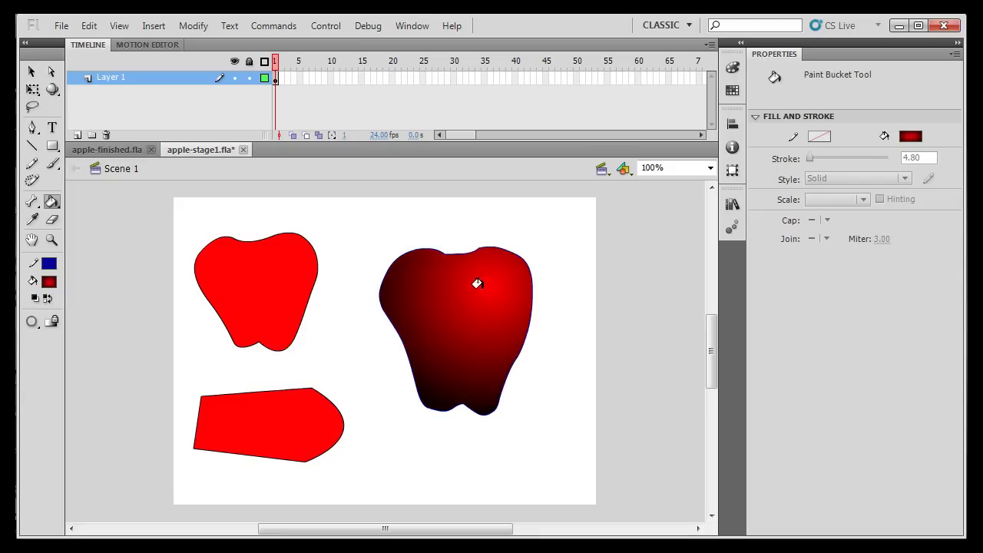
pyautogui.click(422, 281)
pyautogui.click(438, 280)
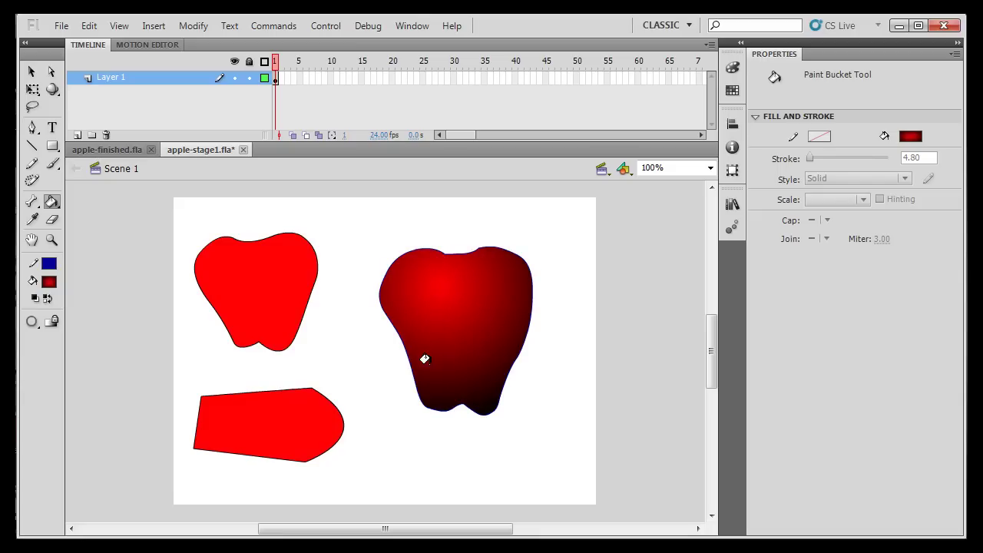
# Fill the left apple and bottom shape with the same radial gradient.
pyautogui.click(240, 279)
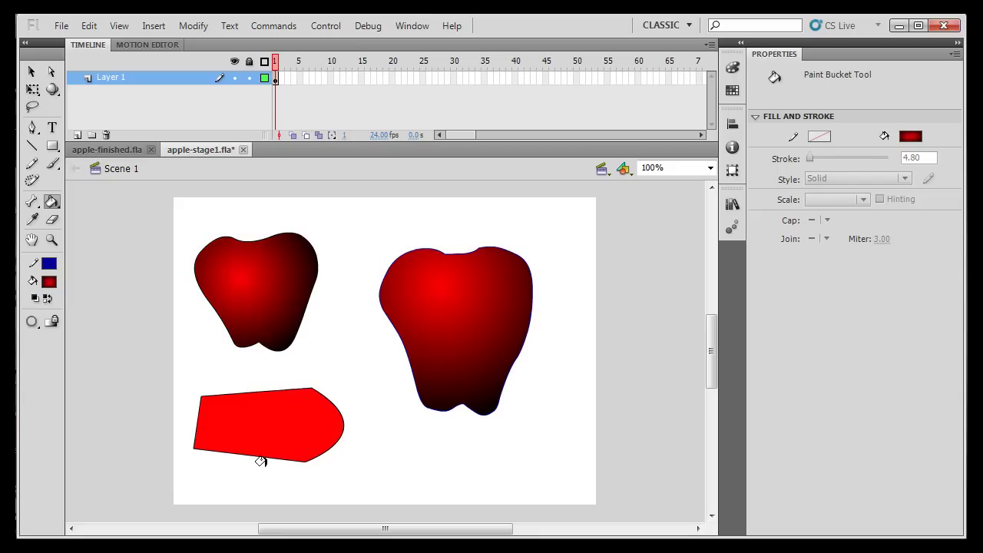
pyautogui.click(213, 420)
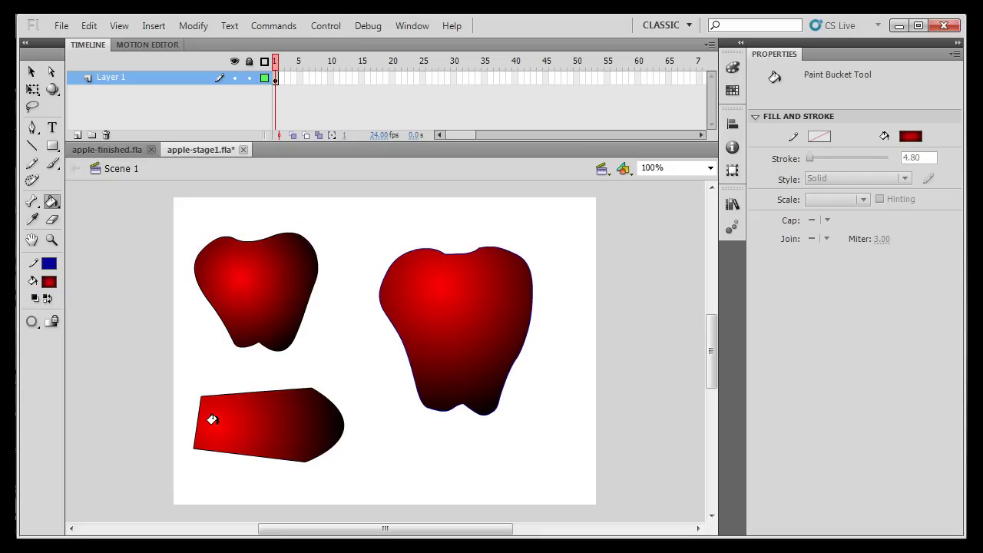
pyautogui.click(307, 438)
pyautogui.click(240, 430)
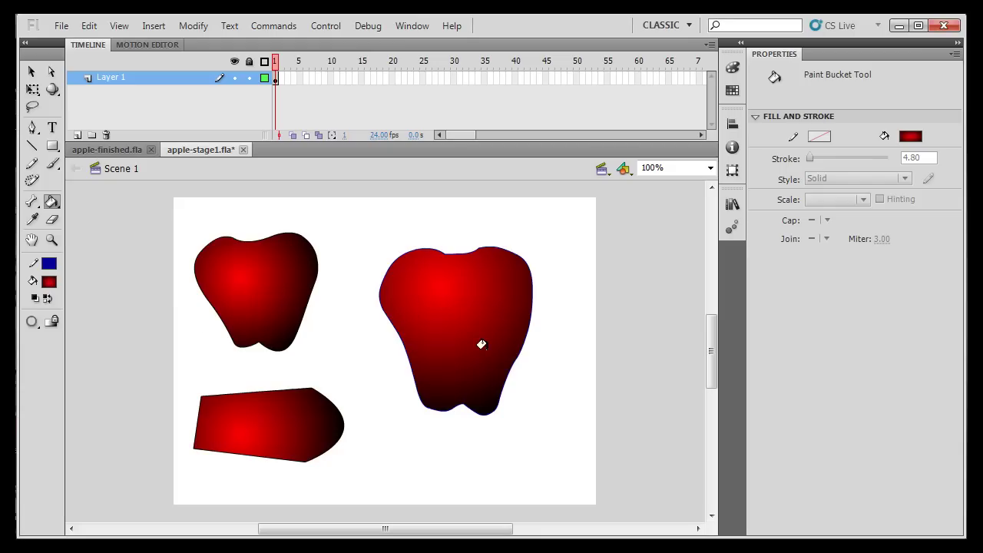
# Inspect the big apple's gradient fill in apple-finished.fla via the Color panel, then return to apple-stage1.fla.
pyautogui.click(729, 71)
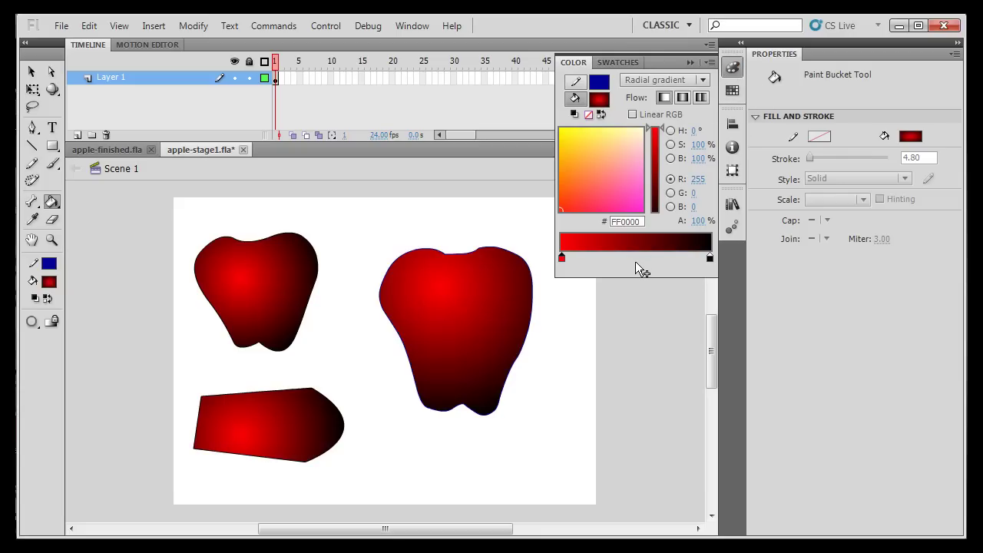
pyautogui.click(689, 63)
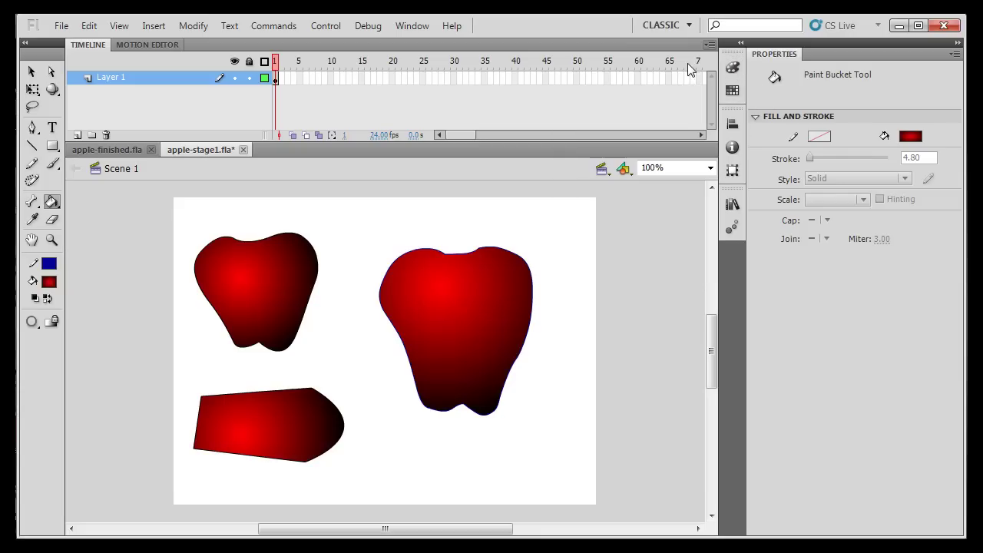
pyautogui.click(116, 143)
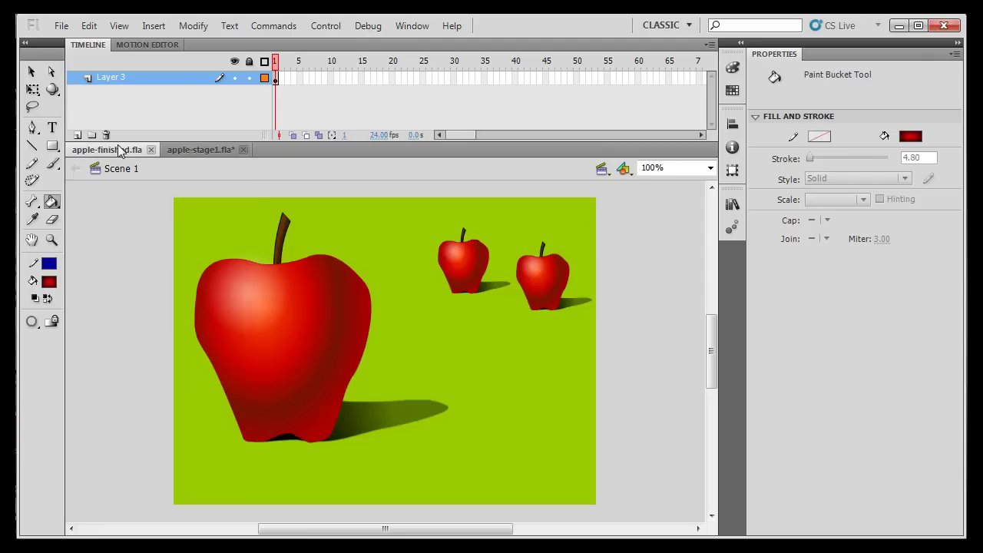
pyautogui.click(31, 71)
pyautogui.click(225, 338)
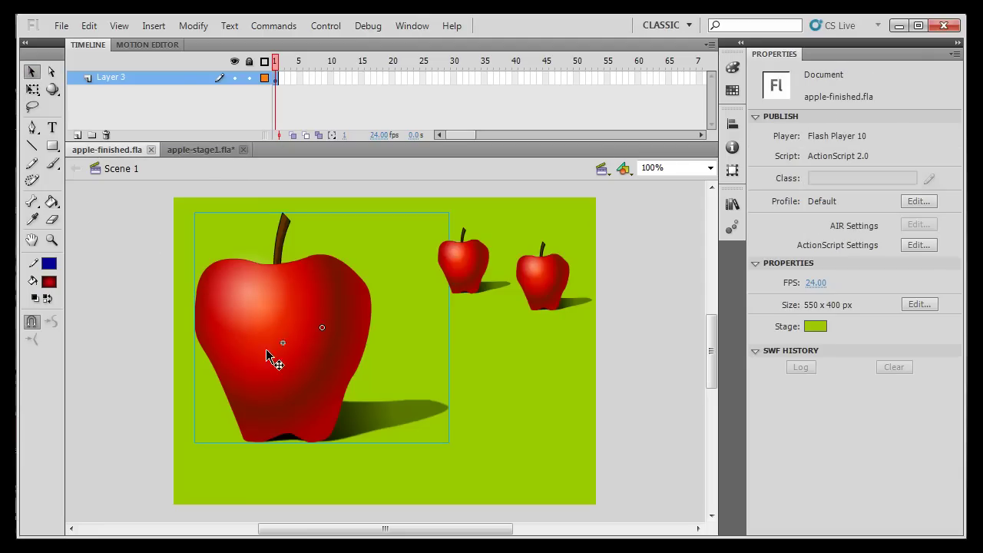
pyautogui.doubleClick(225, 292)
pyautogui.click(346, 370)
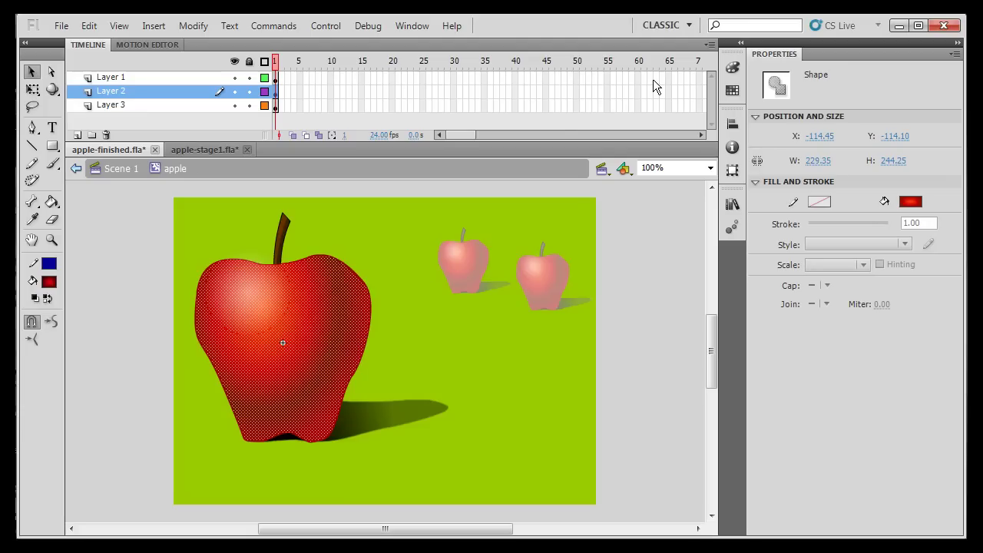
pyautogui.click(732, 68)
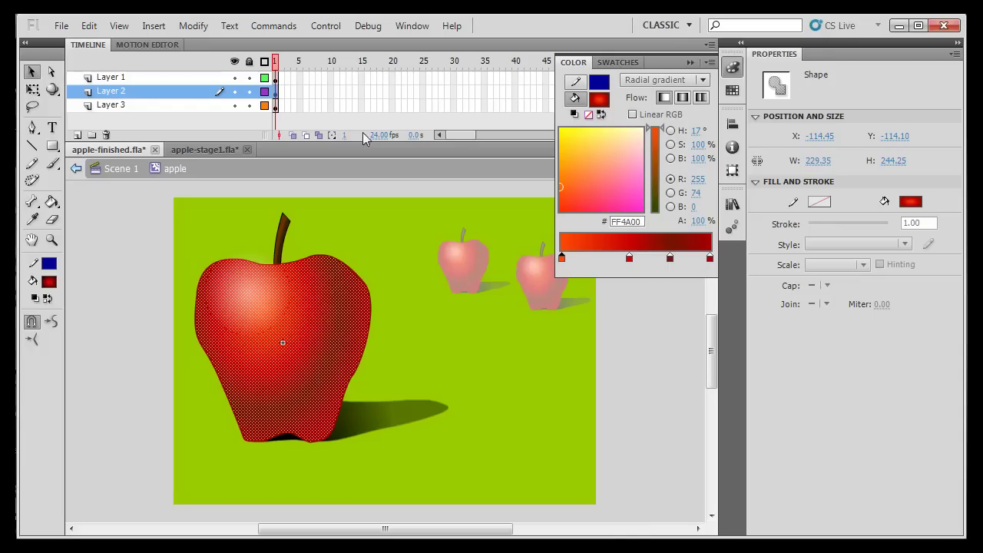
pyautogui.click(209, 149)
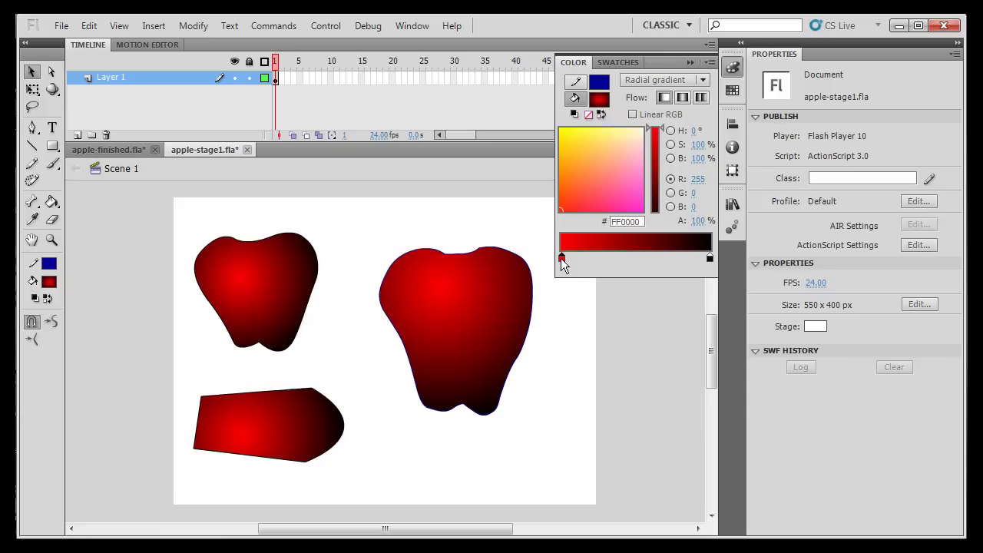
# Set the gradient's left stop to orange-red #FF4600 and right stop to red #FF0000.
pyautogui.doubleClick(561, 259)
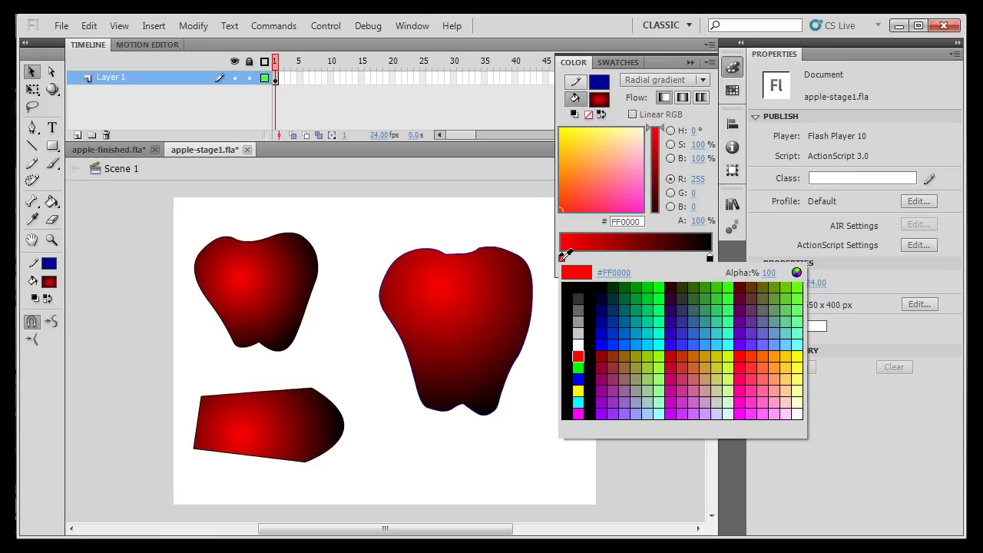
pyautogui.click(754, 358)
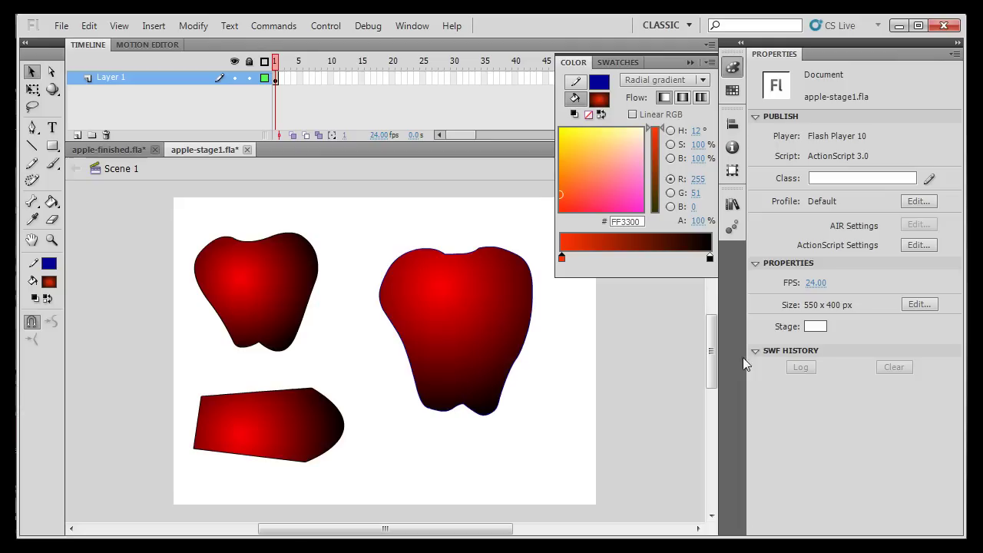
pyautogui.click(561, 195)
pyautogui.moveTo(561, 196)
pyautogui.mouseDown()
pyautogui.moveTo(580, 159)
pyautogui.moveTo(554, 188)
pyautogui.mouseUp()
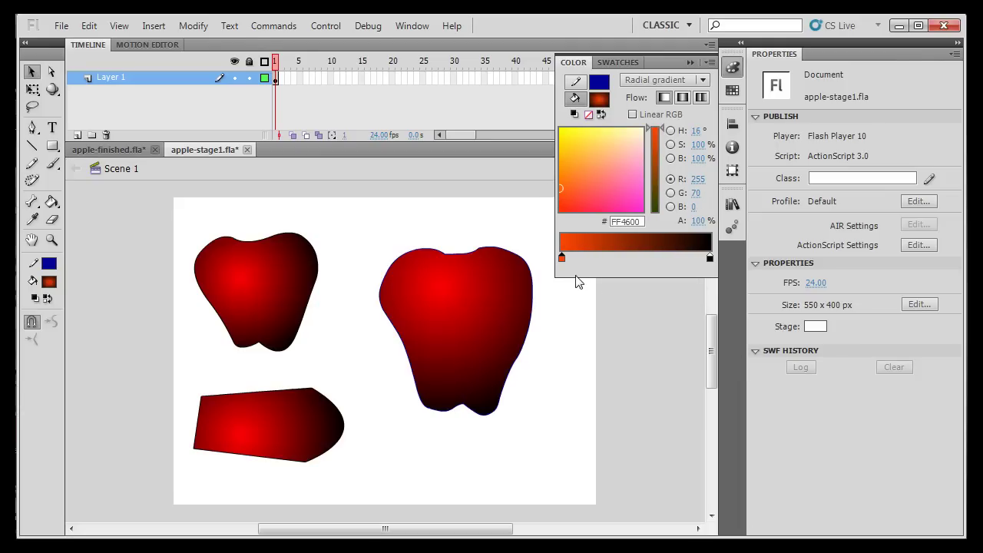
pyautogui.click(710, 258)
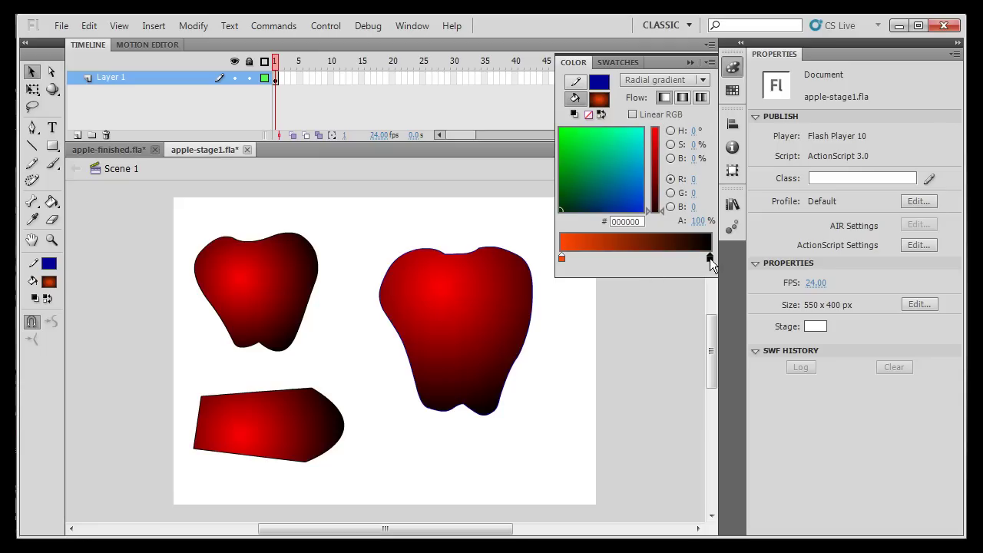
pyautogui.click(710, 258)
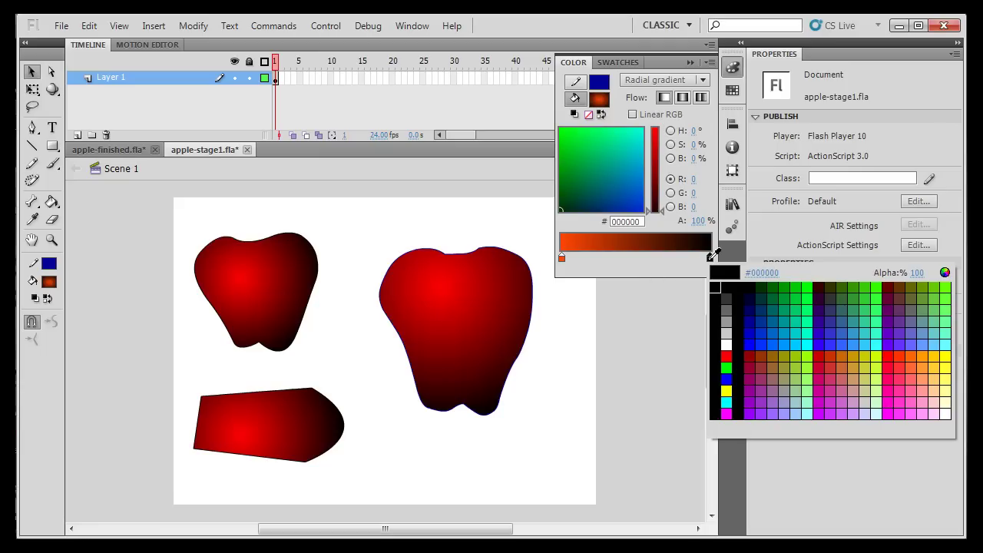
pyautogui.click(729, 353)
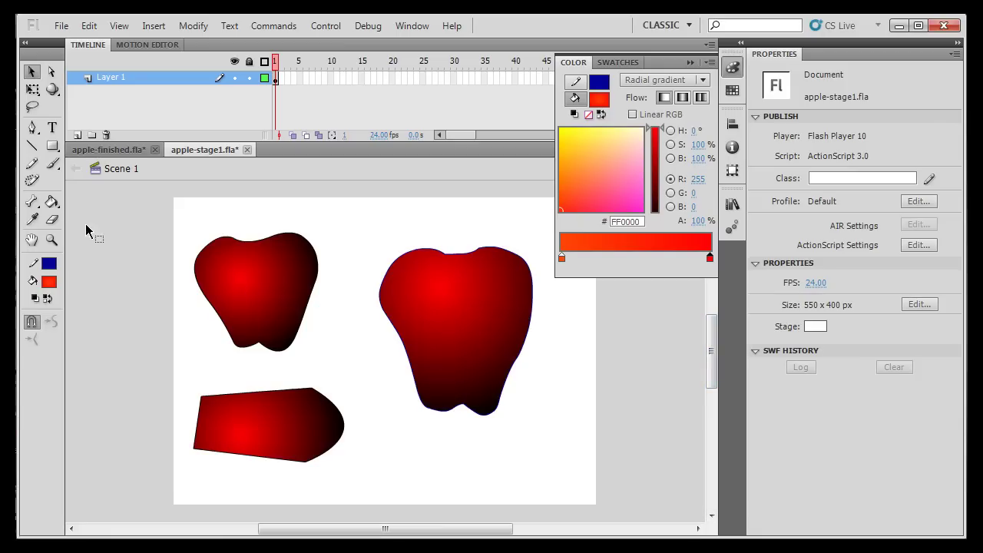
# Refill the large apple with the orange-red to red gradient, highlight placed upper left.
pyautogui.click(54, 207)
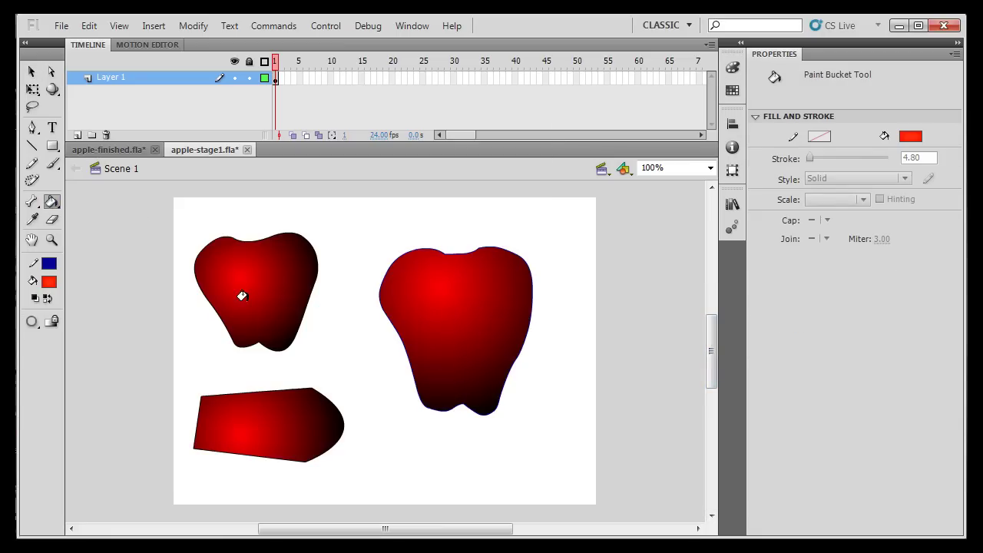
pyautogui.click(442, 288)
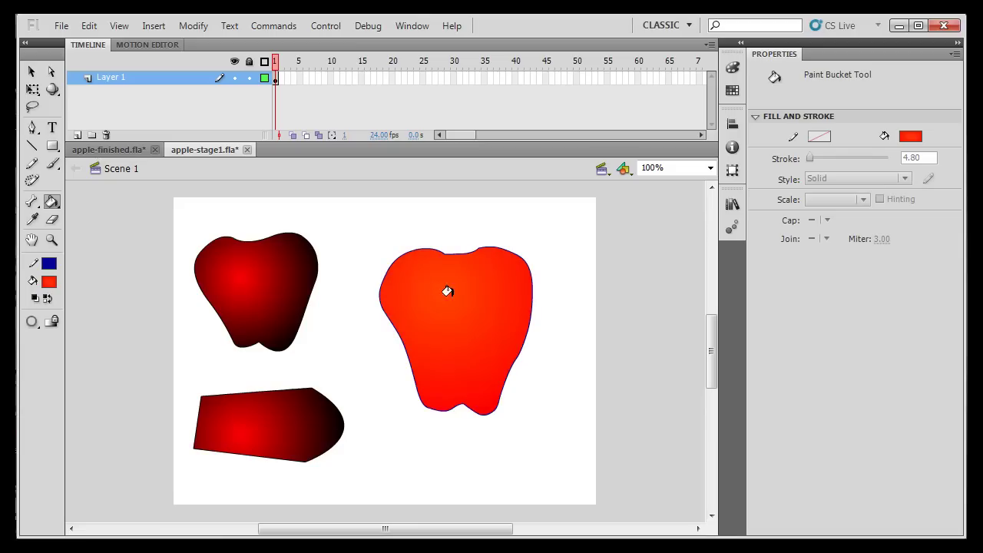
pyautogui.click(515, 286)
pyautogui.click(408, 289)
pyautogui.click(507, 315)
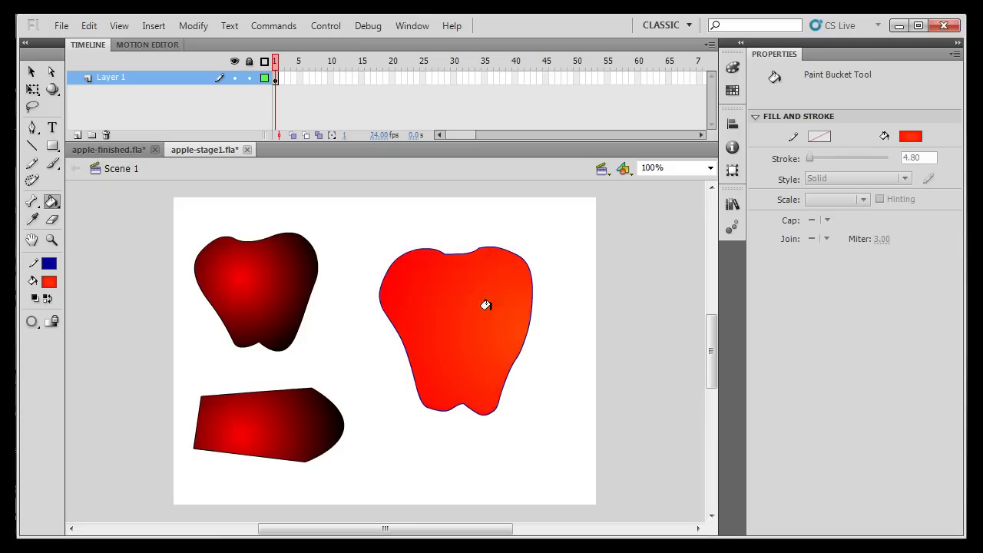
pyautogui.click(426, 285)
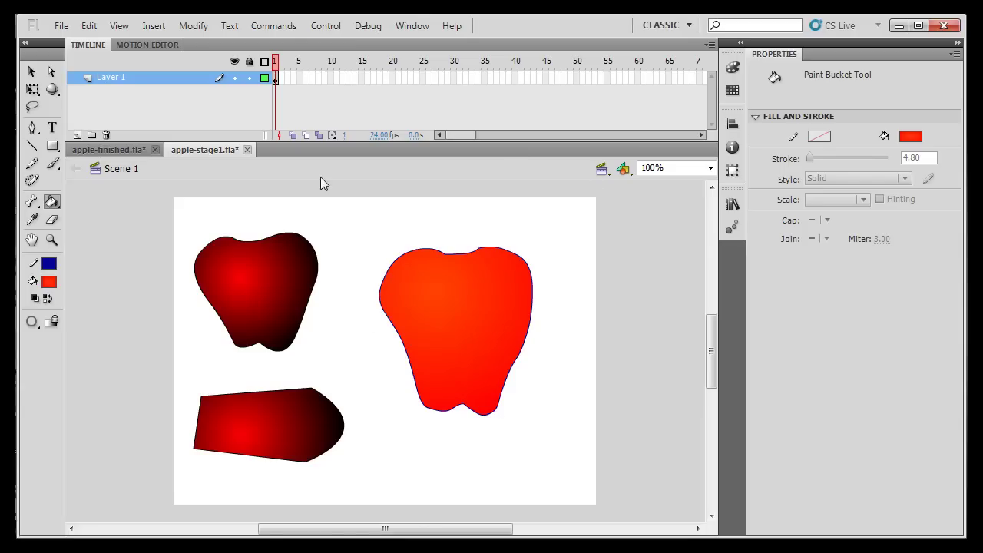
# Add a dark brown #541800 middle stop to the radial gradient.
pyautogui.click(735, 70)
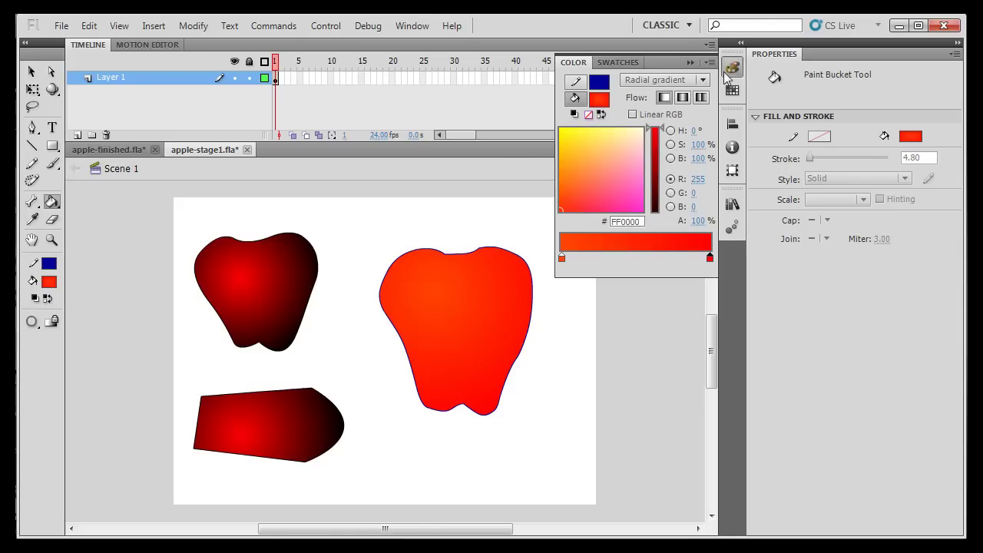
pyautogui.click(661, 258)
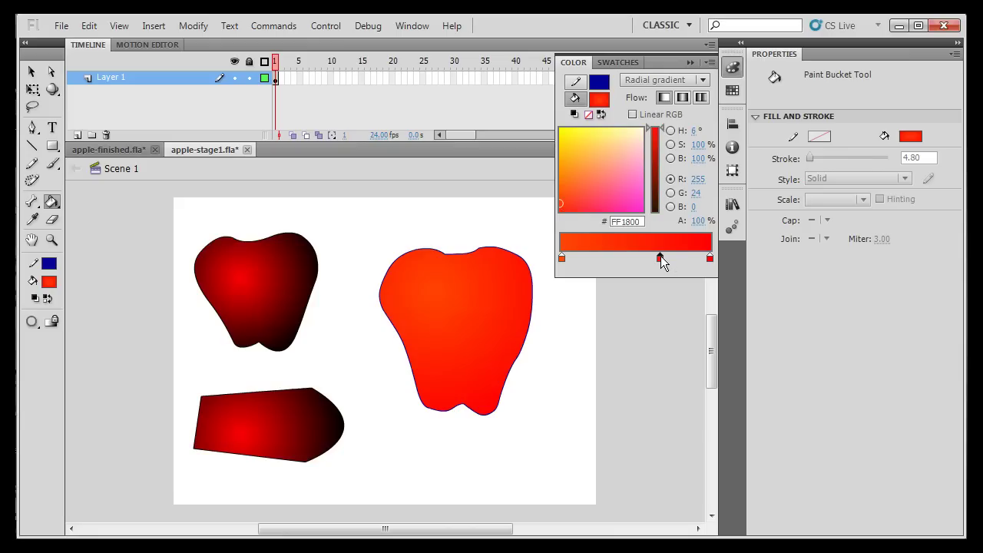
pyautogui.click(663, 132)
pyautogui.moveTo(664, 132); pyautogui.dragTo(669, 190)
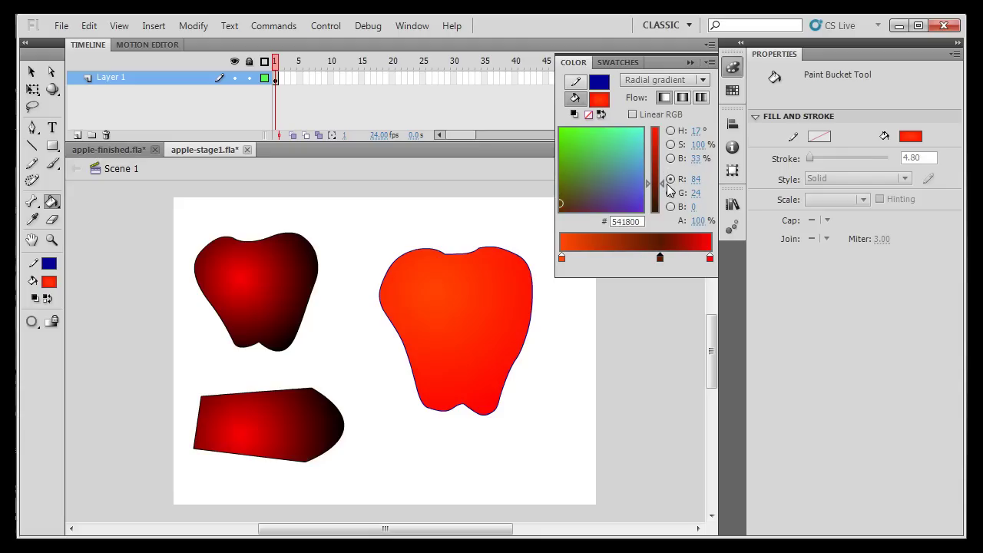
# Refill the large apple with the new gradient, highlight at its upper left.
pyautogui.click(432, 296)
pyautogui.click(439, 282)
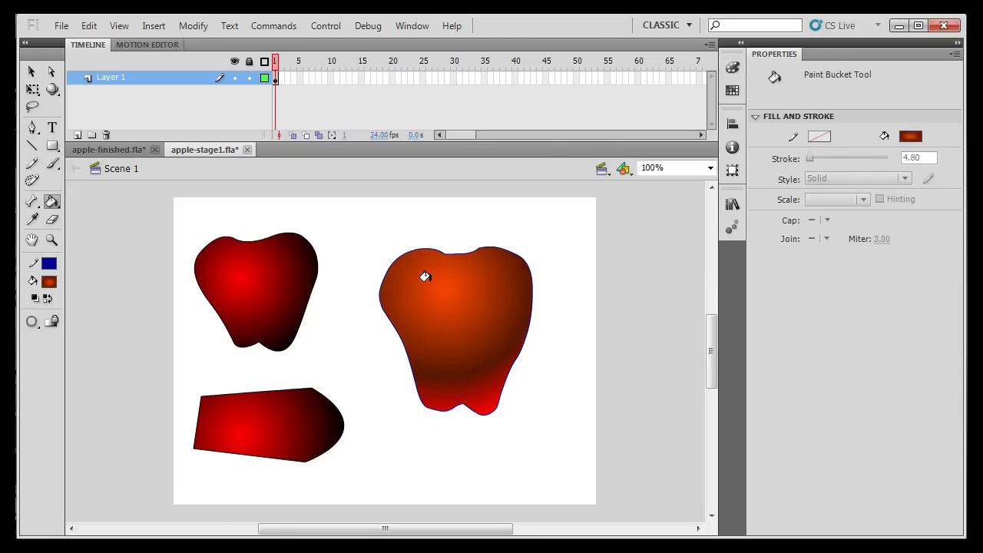
pyautogui.click(420, 277)
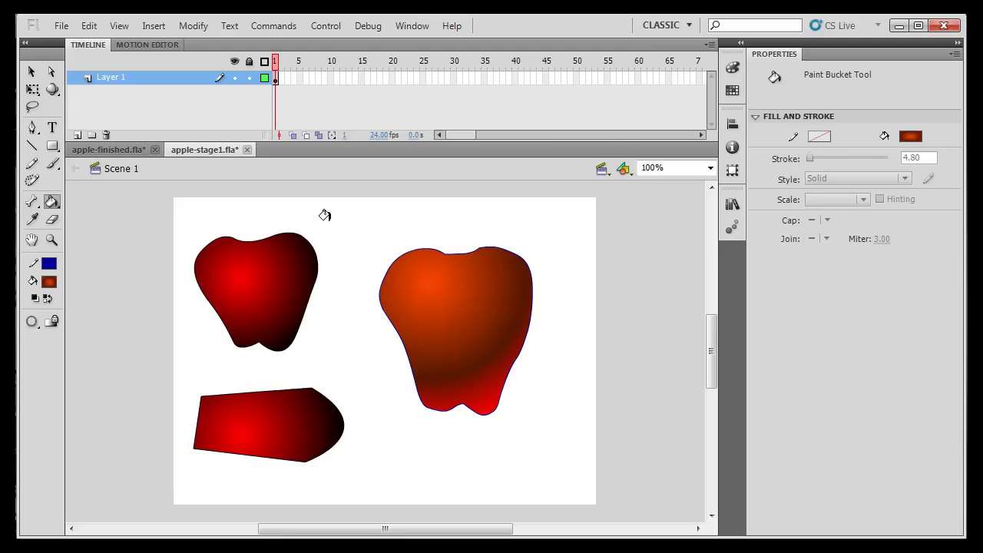
# Switch to apple-finished.fla and view its four-stop radial gradient in the Color panel.
pyautogui.click(112, 149)
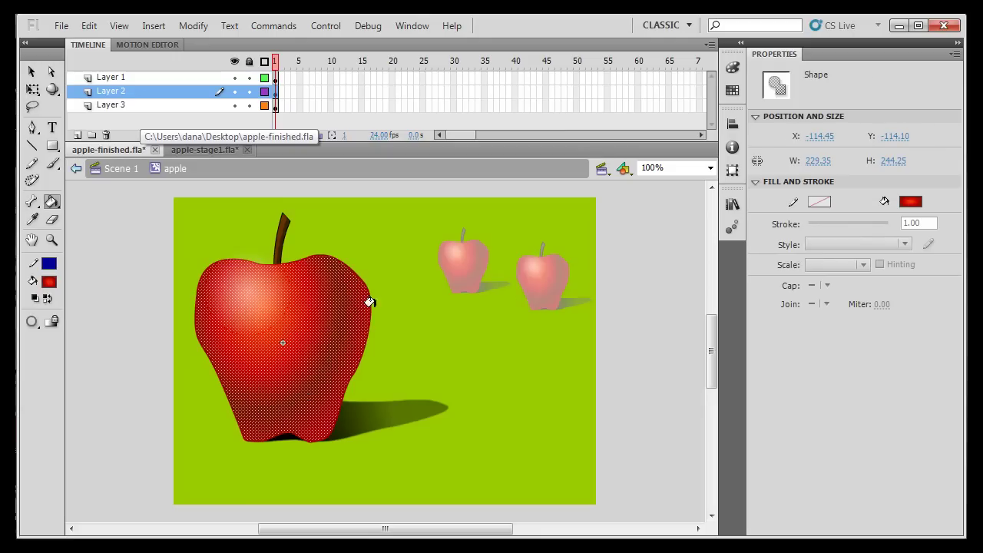
pyautogui.click(733, 67)
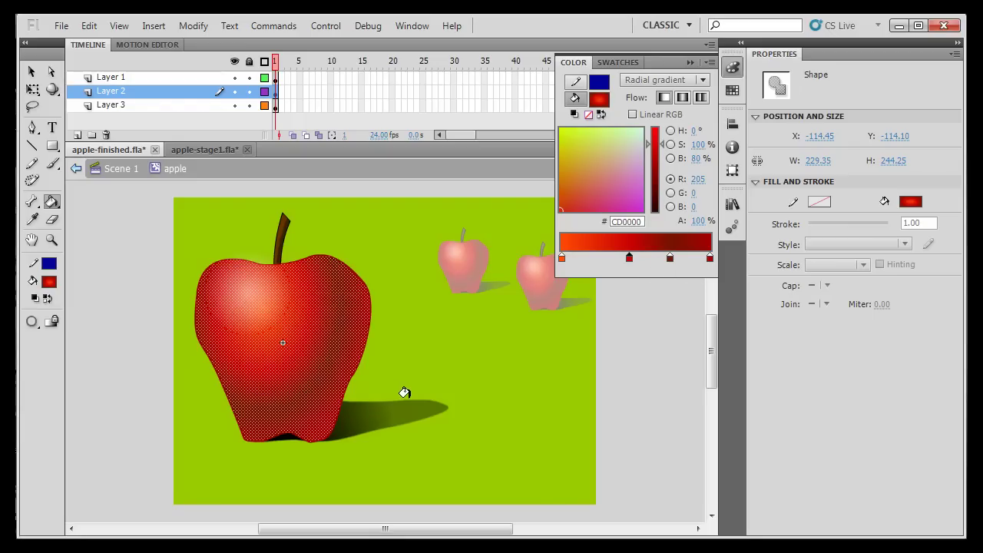
# In apple-stage1, make the second gradient stop pure red and the third stop dark red #660000.
pyautogui.click(203, 150)
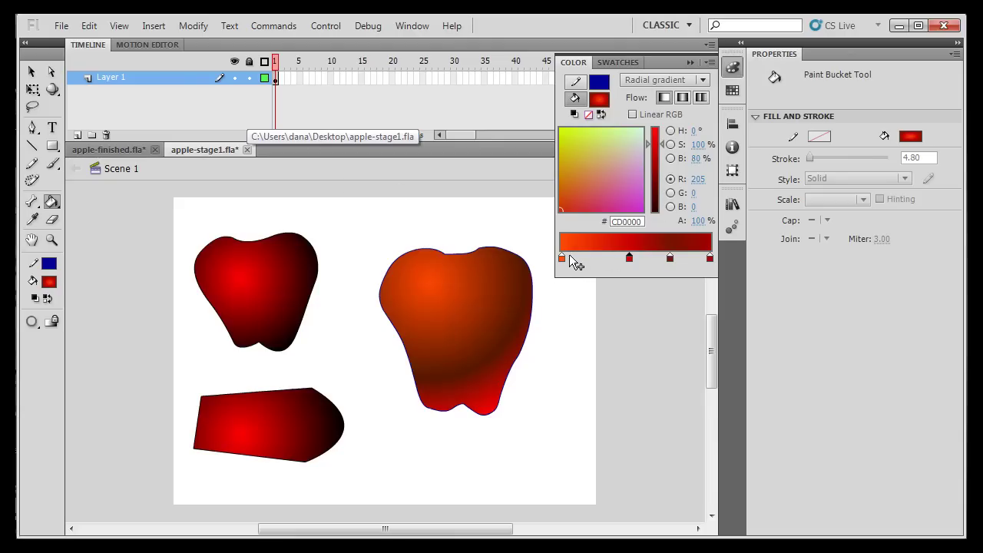
pyautogui.moveTo(629, 257); pyautogui.dragTo(627, 258)
pyautogui.doubleClick(627, 257)
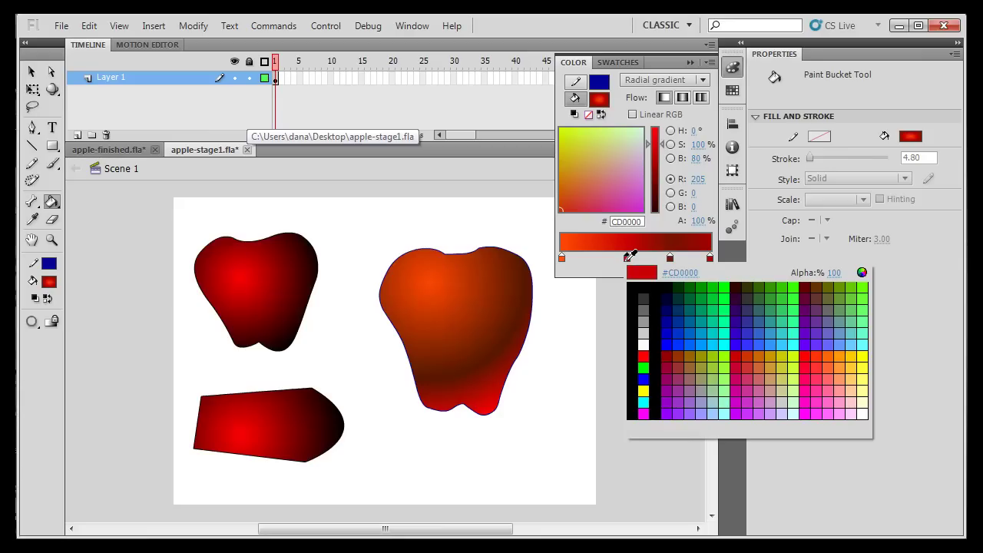
pyautogui.click(644, 356)
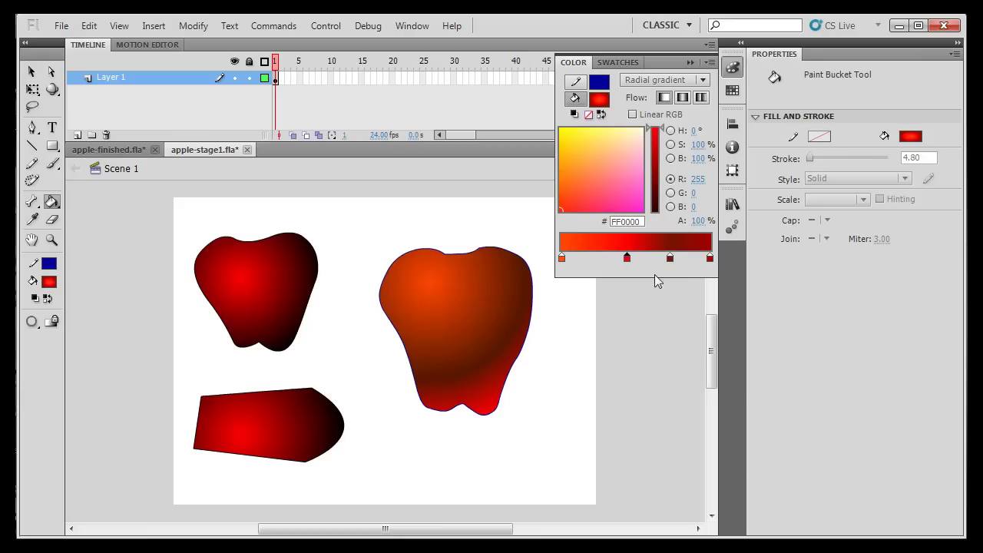
pyautogui.doubleClick(670, 259)
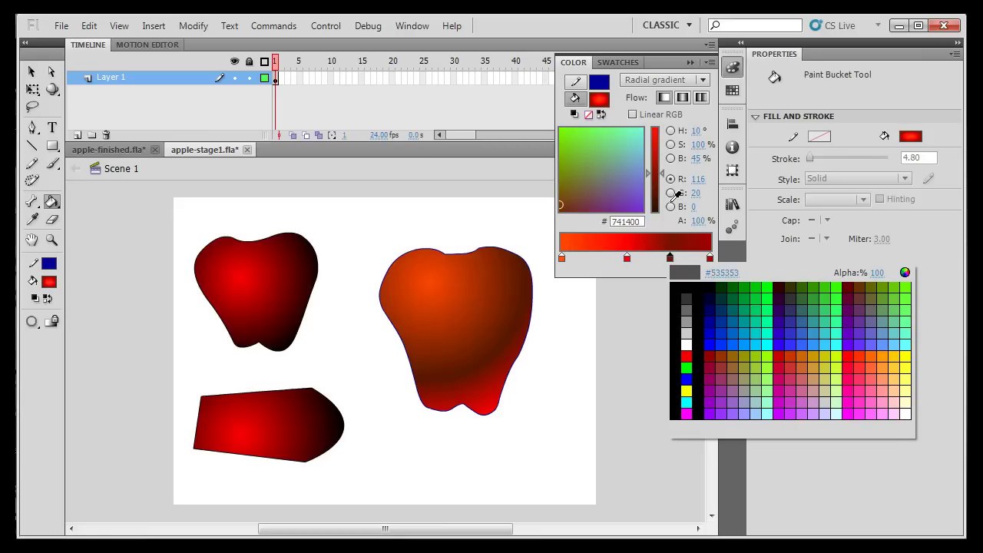
pyautogui.click(664, 170)
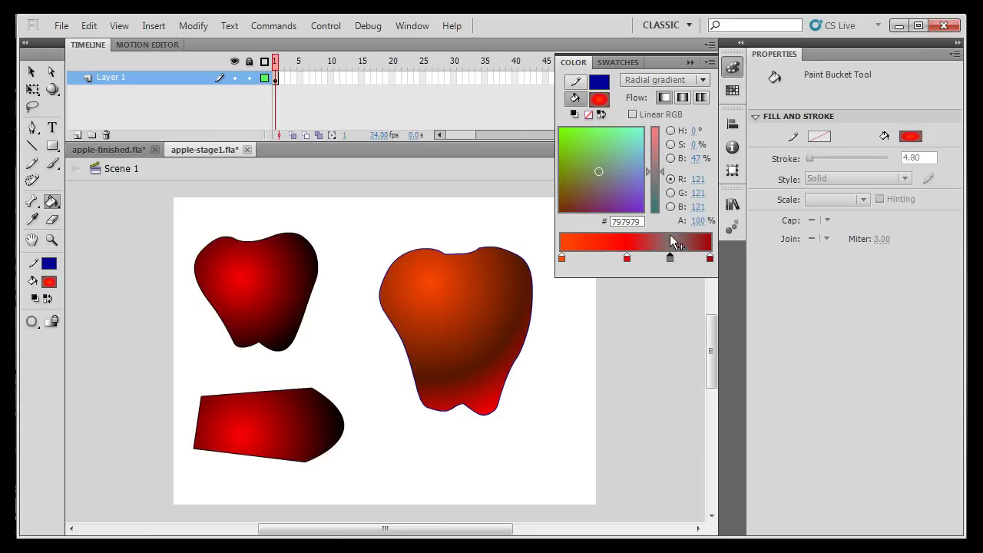
pyautogui.doubleClick(670, 258)
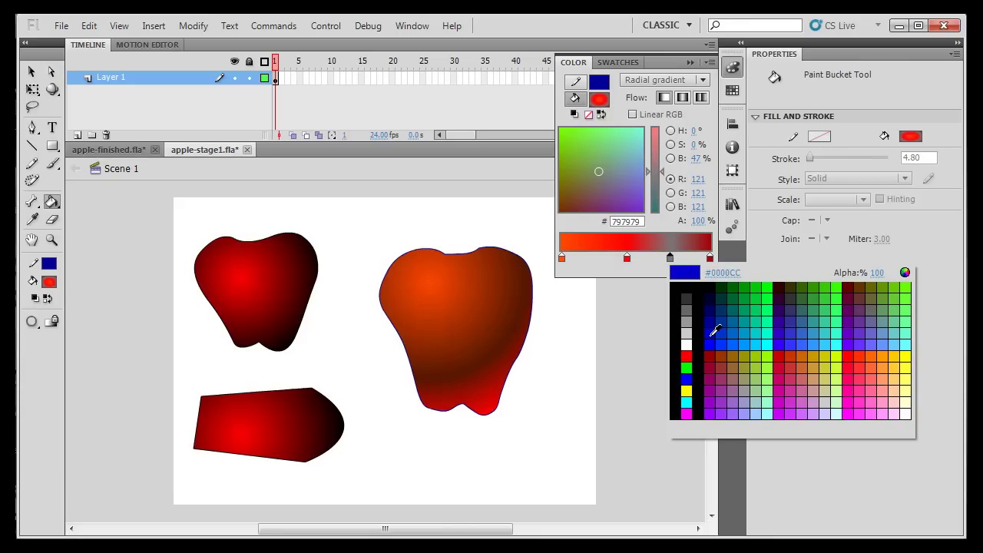
pyautogui.click(848, 287)
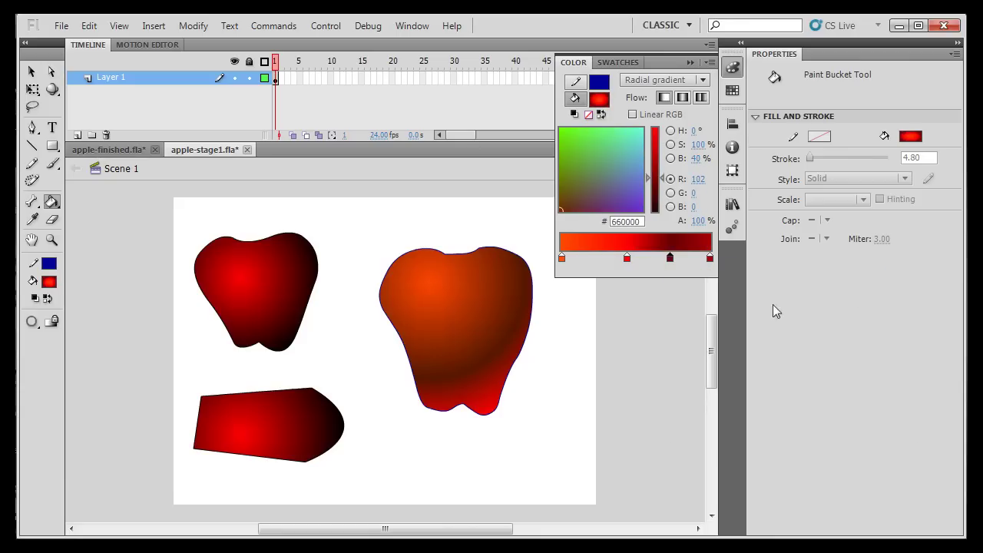
# Set the rightmost gradient stop to red sampled from the lower red shape.
pyautogui.click(709, 259)
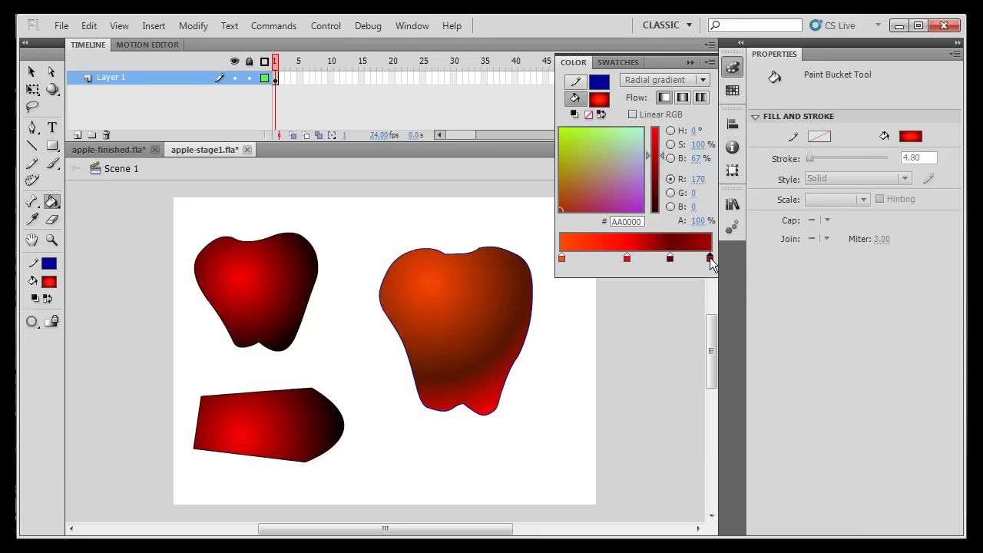
pyautogui.doubleClick(709, 259)
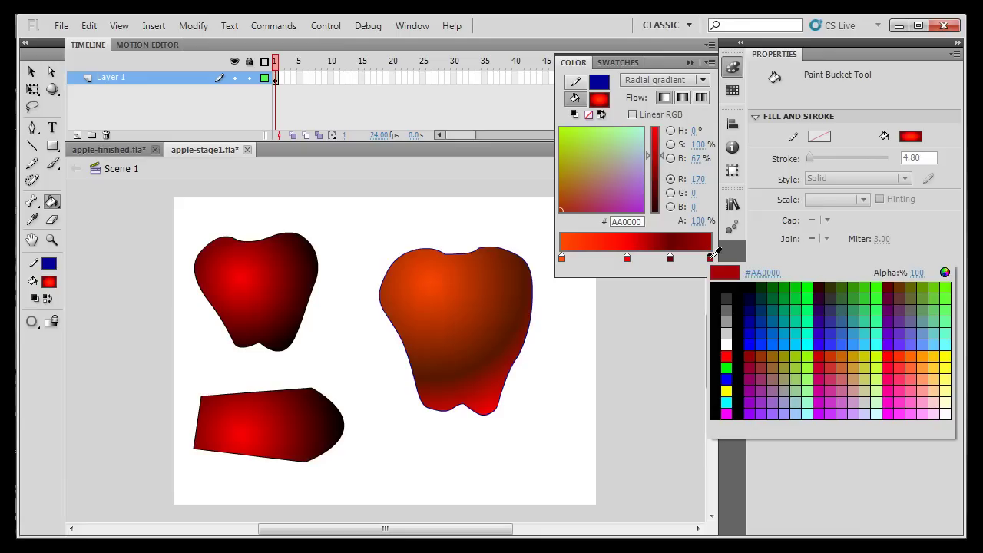
pyautogui.click(727, 356)
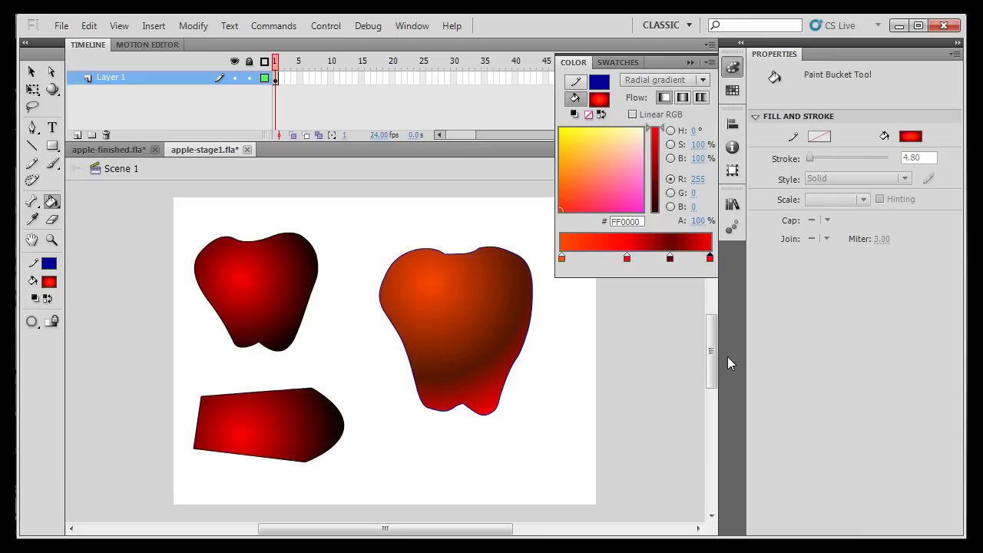
pyautogui.doubleClick(709, 259)
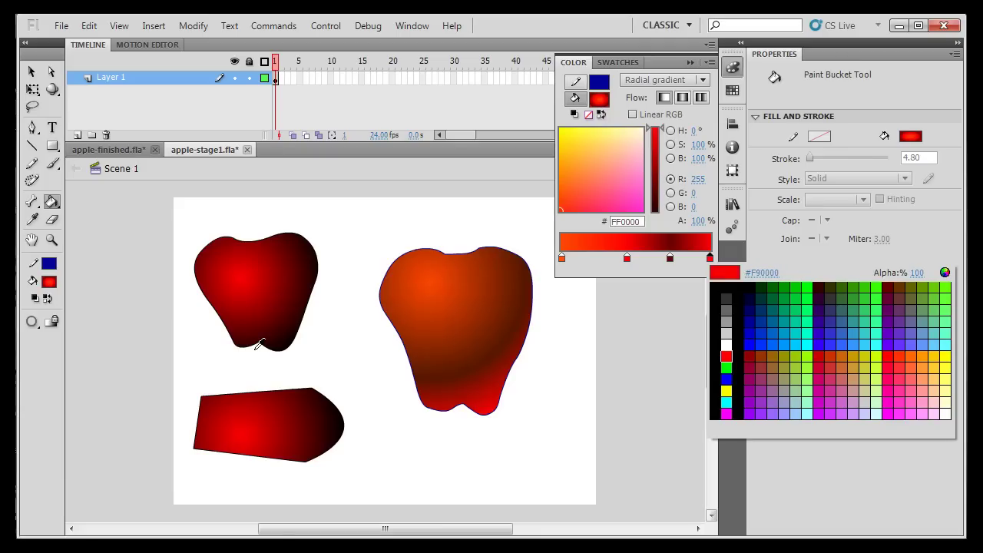
pyautogui.click(238, 425)
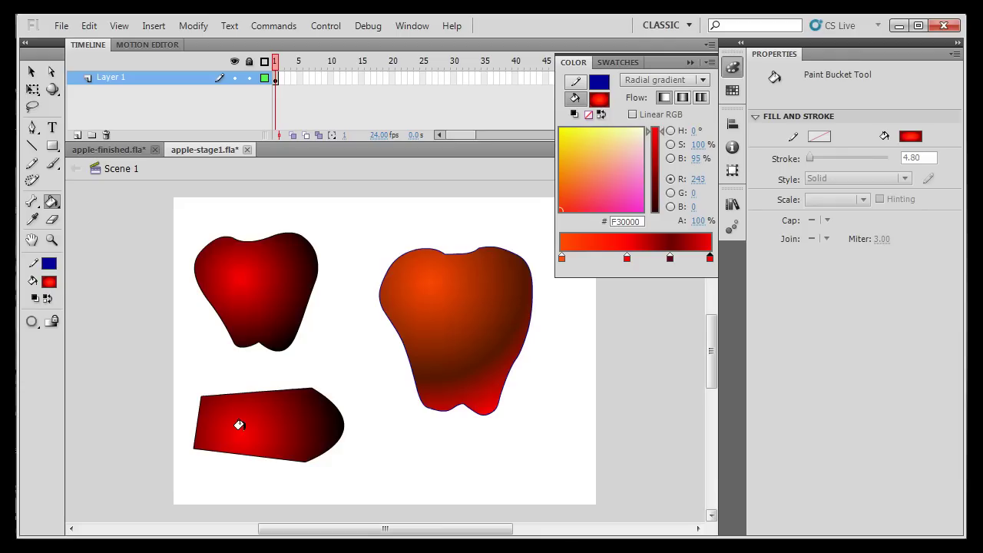
# Nudge the dark and bright red stops right, then fill the orange apple with the highlight upper left.
pyautogui.click(670, 259)
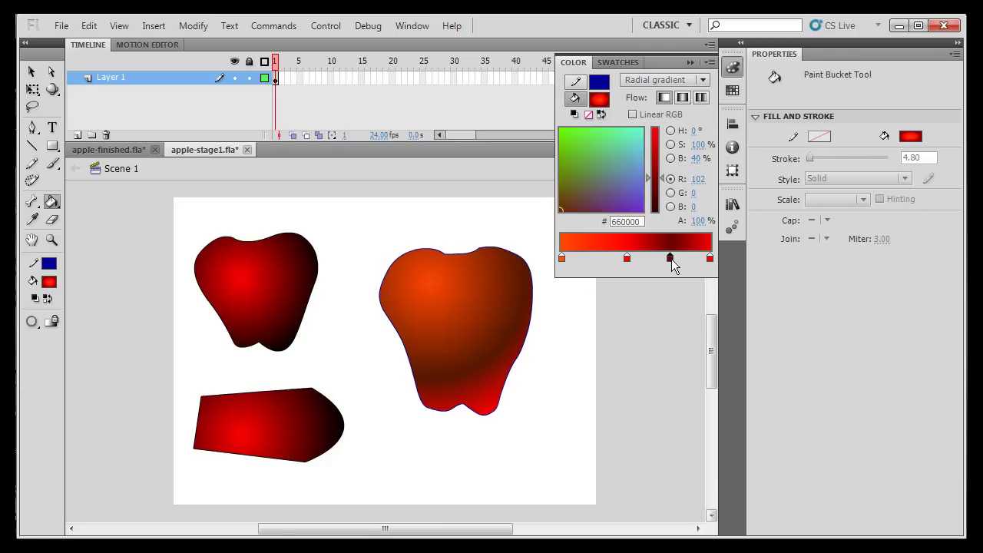
pyautogui.moveTo(673, 260); pyautogui.dragTo(678, 262)
pyautogui.click(627, 259)
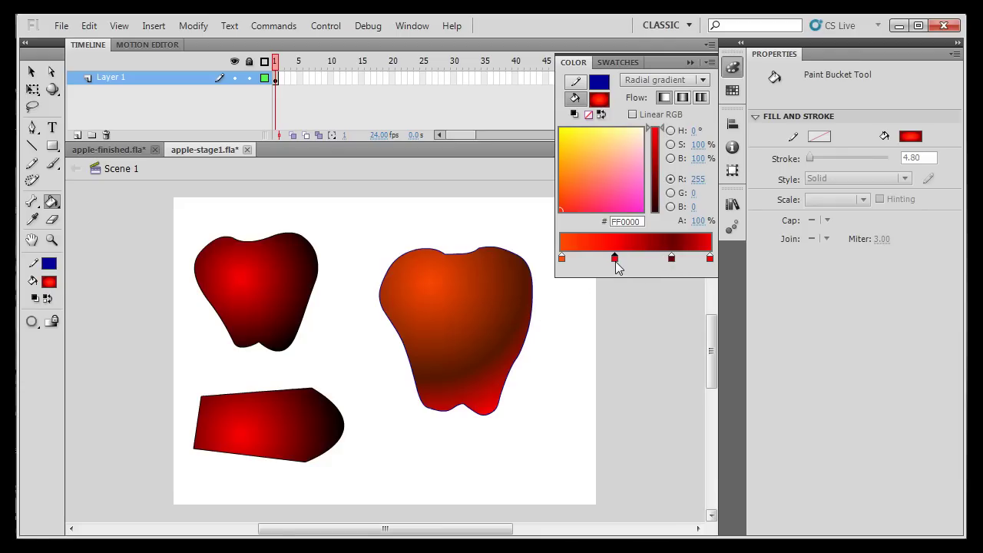
pyautogui.moveTo(616, 259); pyautogui.dragTo(619, 259)
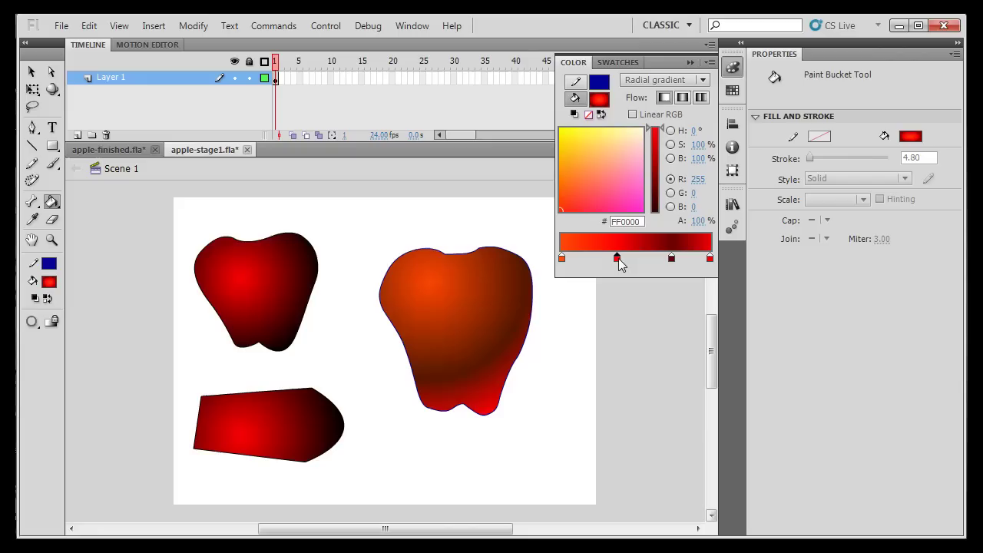
pyautogui.click(436, 288)
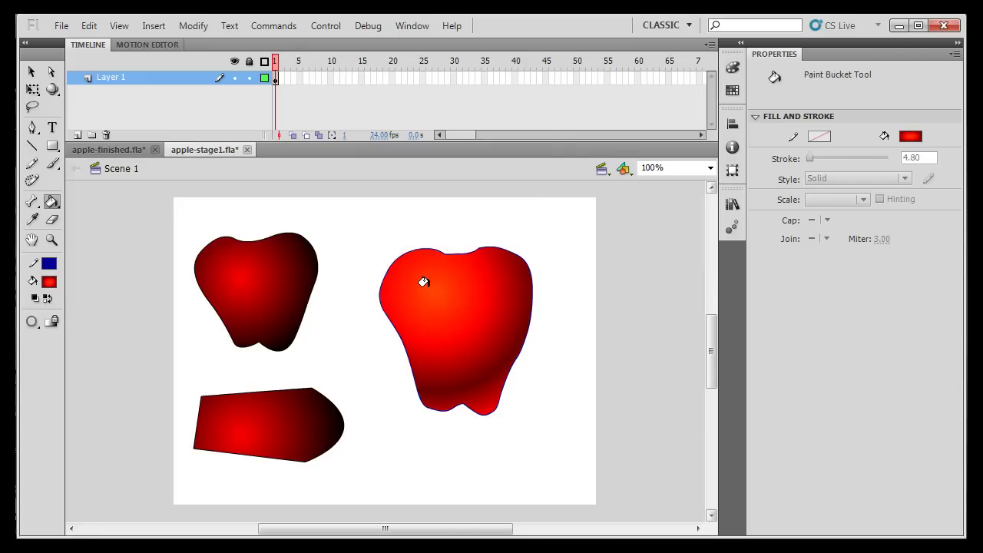
pyautogui.click(413, 275)
pyautogui.click(423, 281)
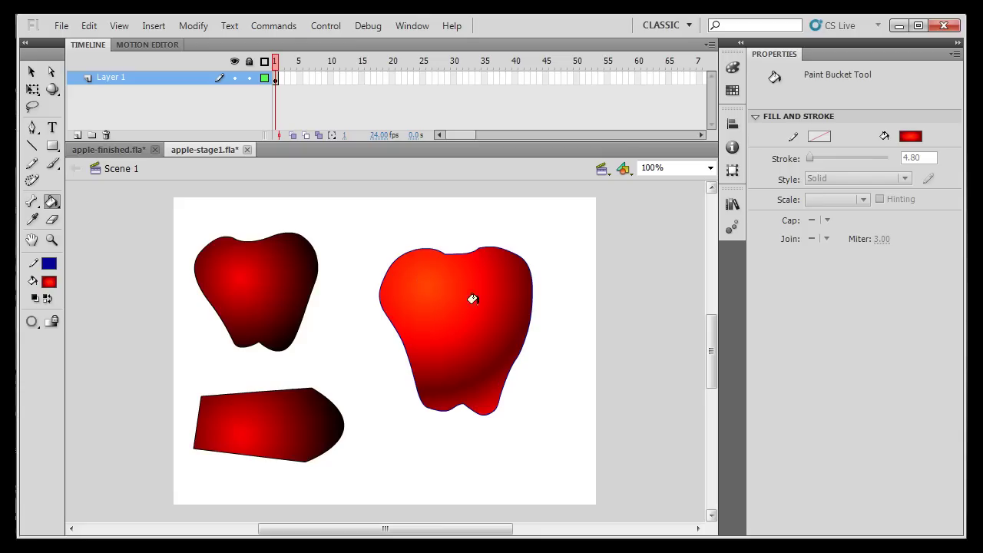
pyautogui.click(111, 152)
pyautogui.press('v')
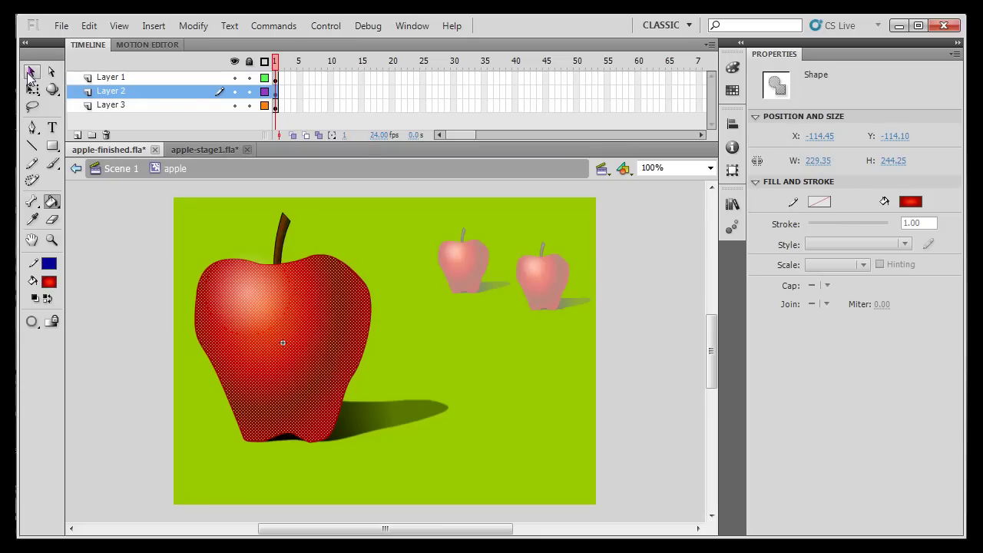
pyautogui.click(190, 244)
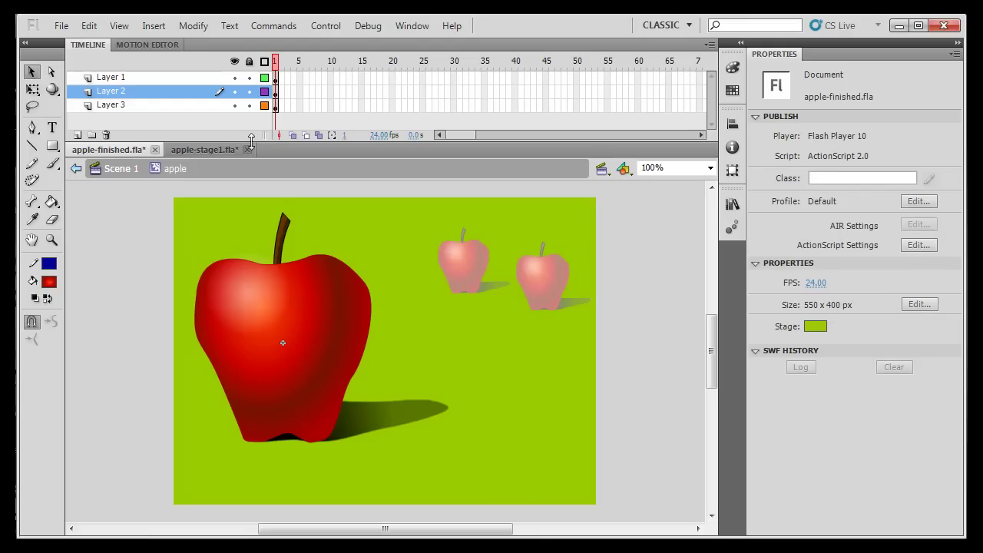
pyautogui.click(204, 150)
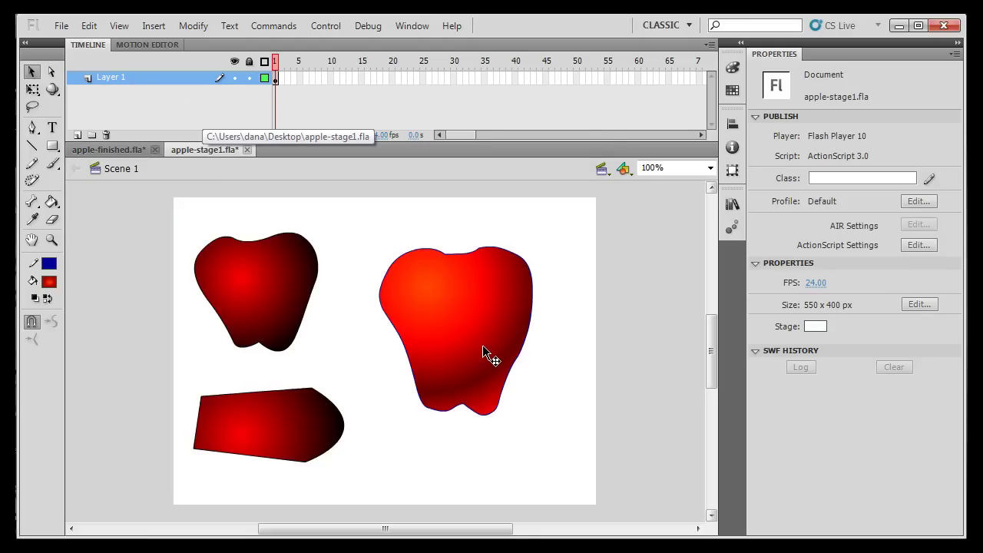
# With the Gradient Transform tool, narrow, heighten and tilt the right apple's radial gradient.
pyautogui.click(33, 91)
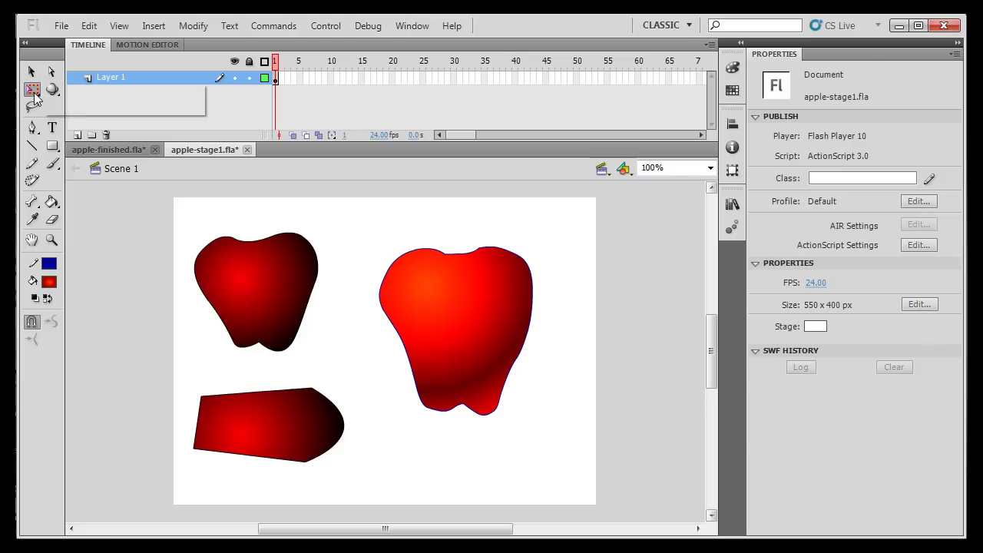
pyautogui.click(34, 92)
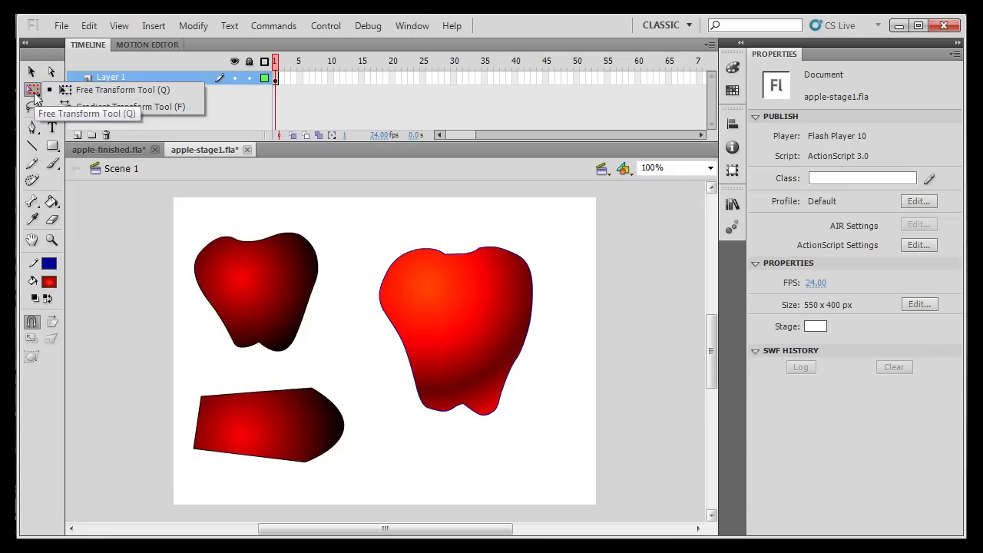
pyautogui.click(111, 109)
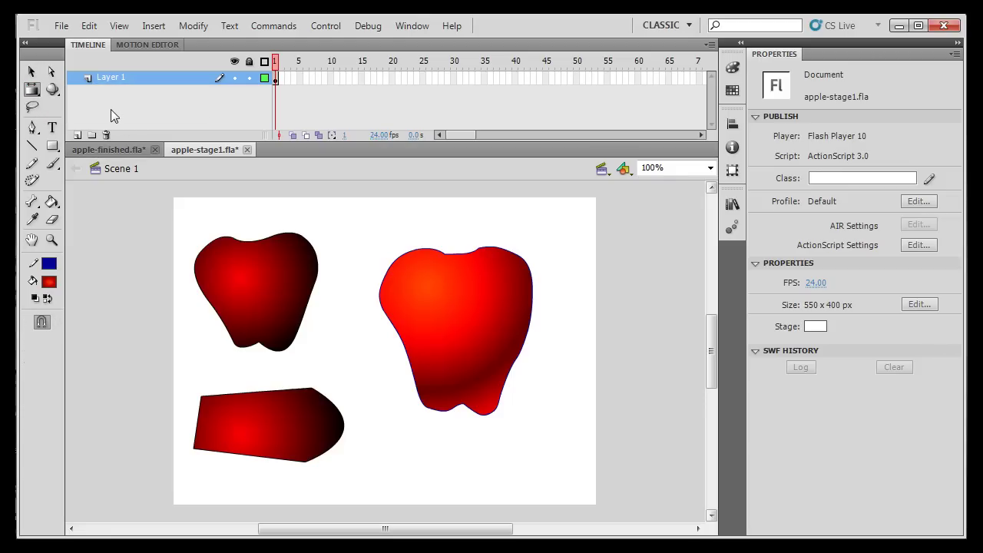
pyautogui.click(462, 322)
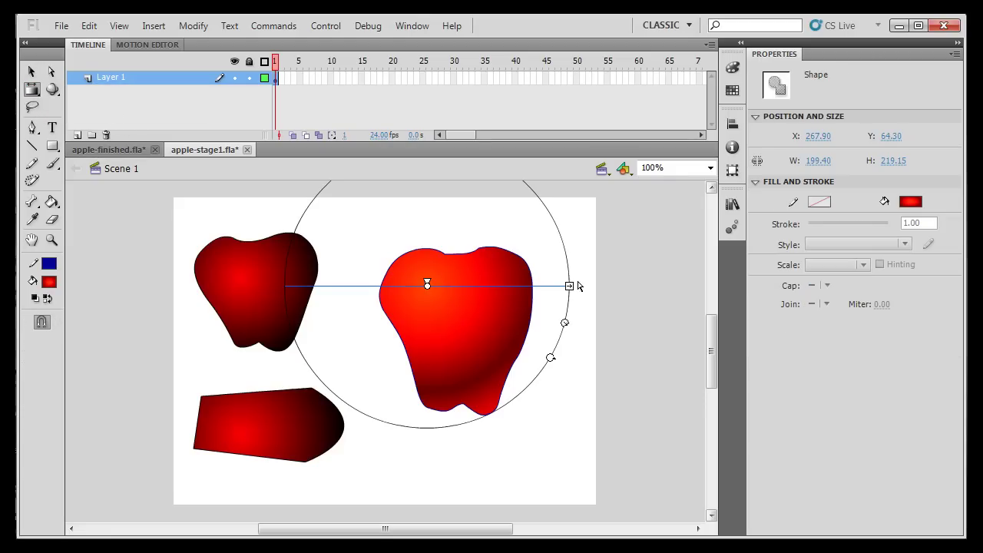
pyautogui.moveTo(569, 285); pyautogui.dragTo(523, 285)
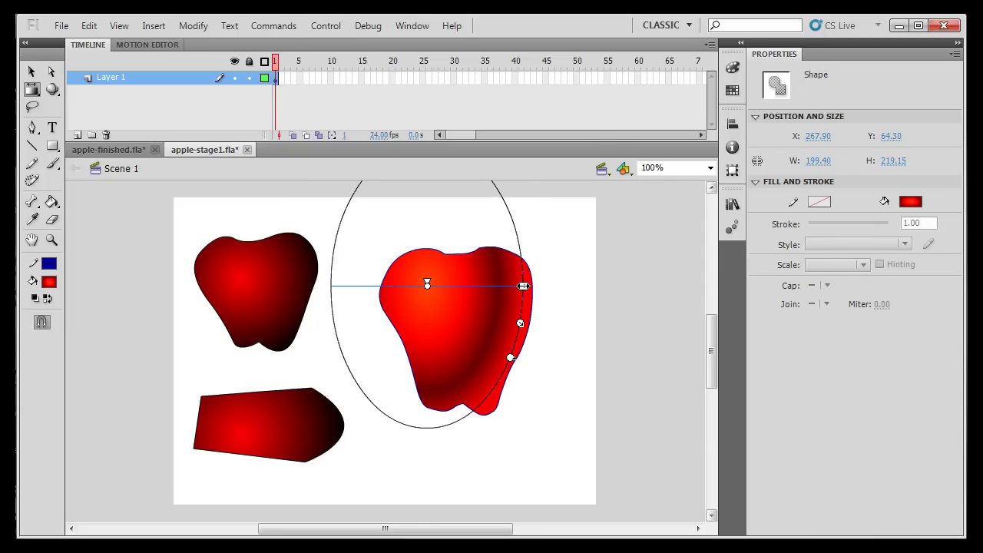
pyautogui.moveTo(522, 323); pyautogui.dragTo(530, 329)
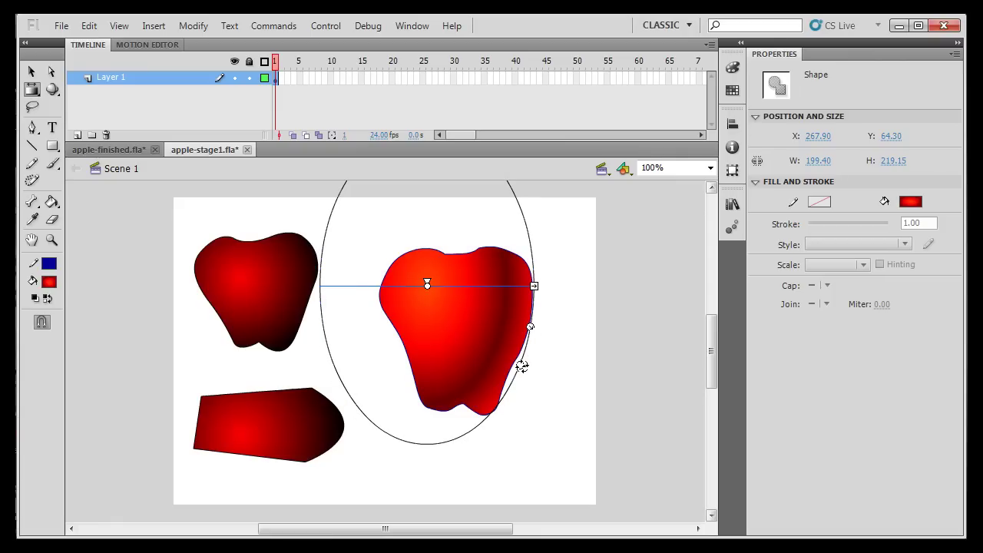
pyautogui.moveTo(521, 366); pyautogui.dragTo(509, 377)
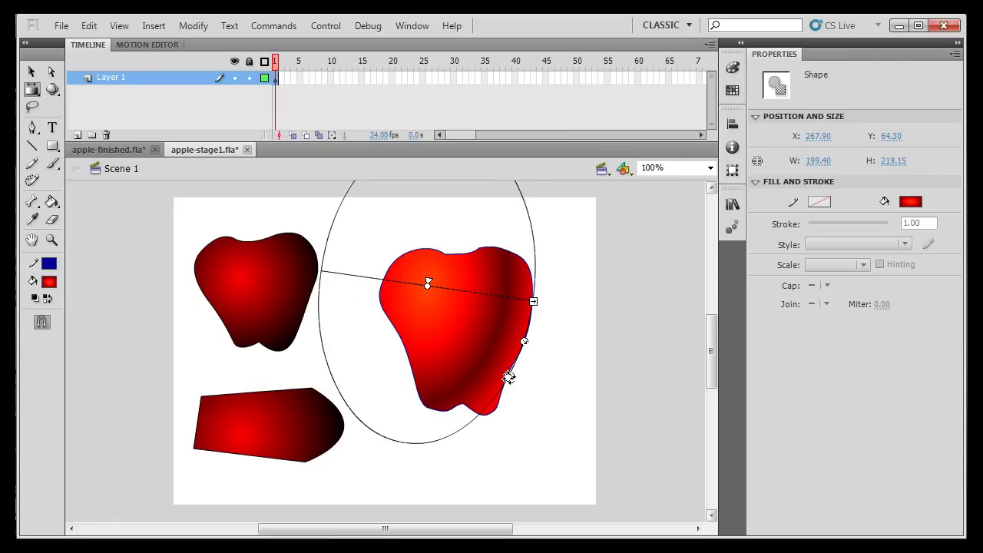
pyautogui.click(557, 372)
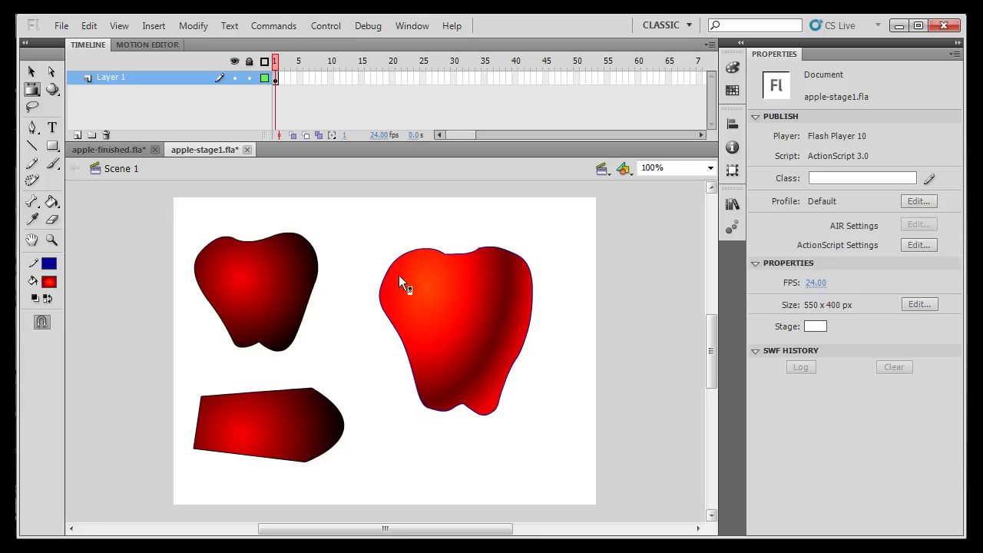
# Move the gradient centre up and right, refine its width and rotation, and compare with the finished apple.
pyautogui.click(488, 317)
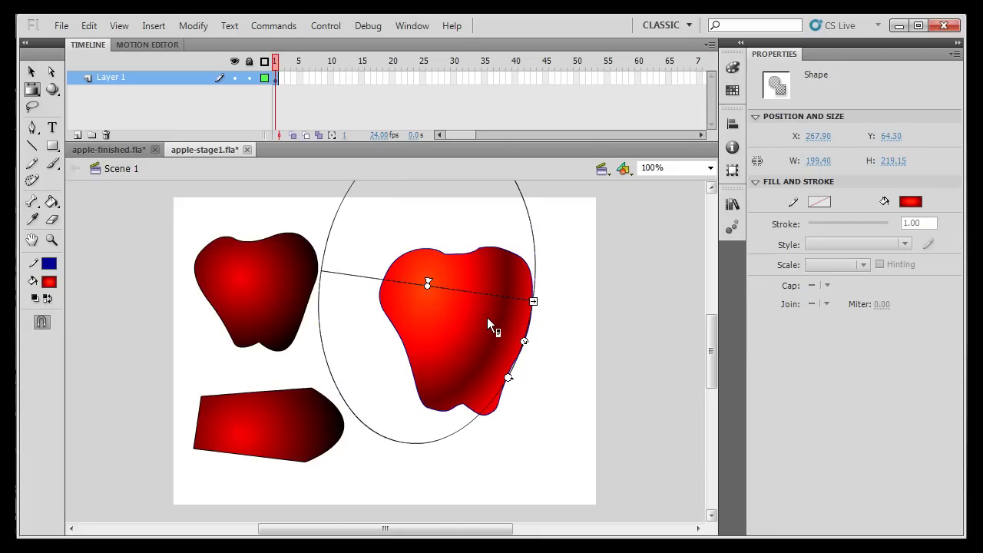
pyautogui.moveTo(425, 282); pyautogui.dragTo(434, 275)
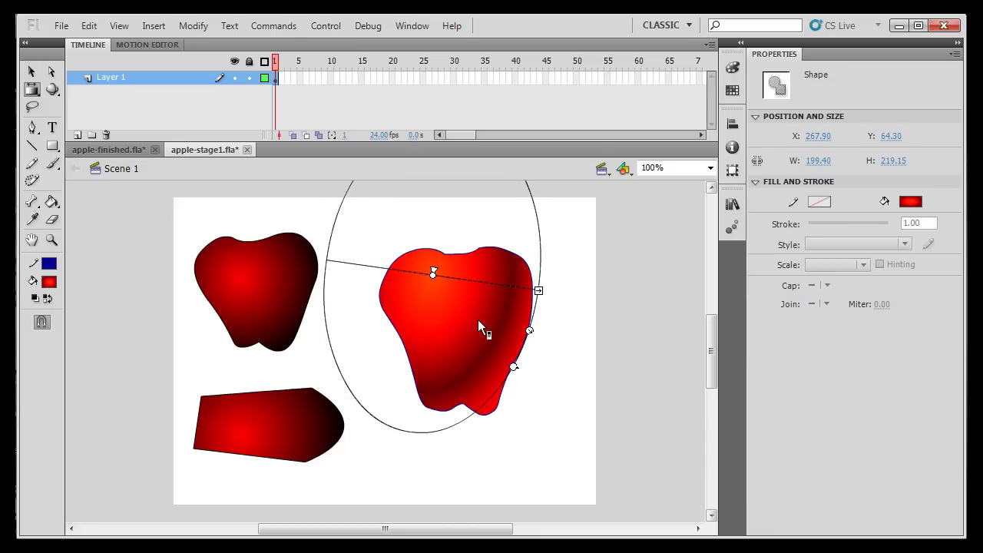
pyautogui.moveTo(530, 330); pyautogui.dragTo(523, 329)
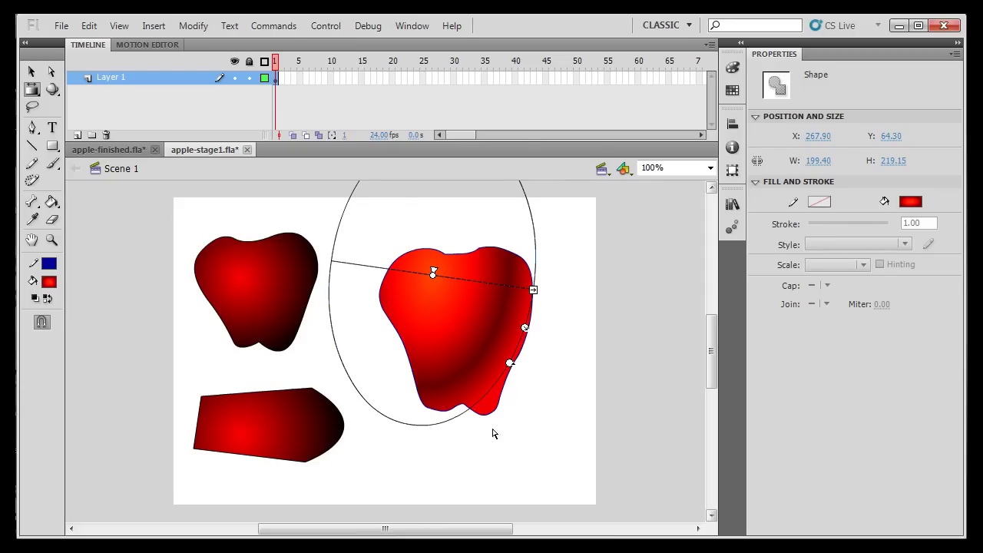
pyautogui.moveTo(509, 362); pyautogui.dragTo(511, 363)
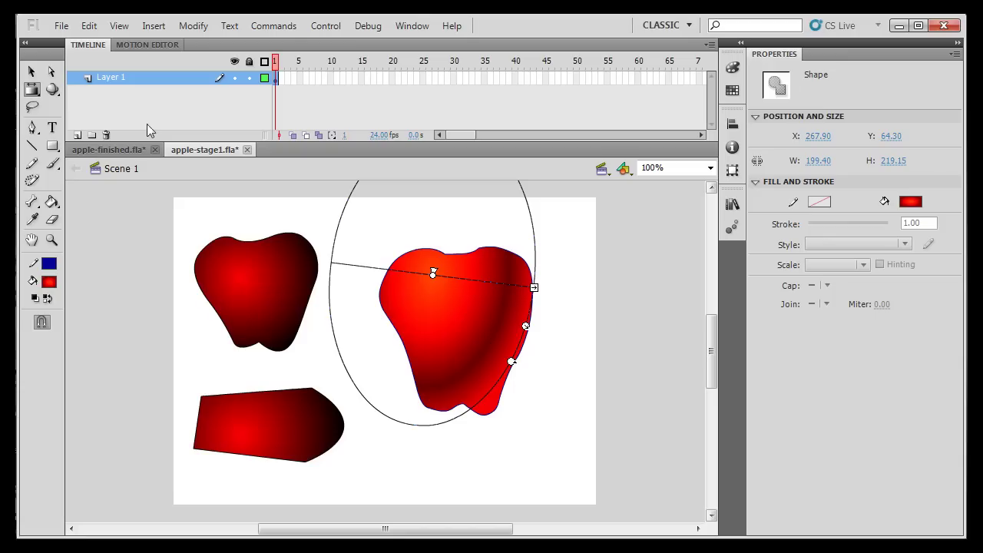
pyautogui.click(101, 152)
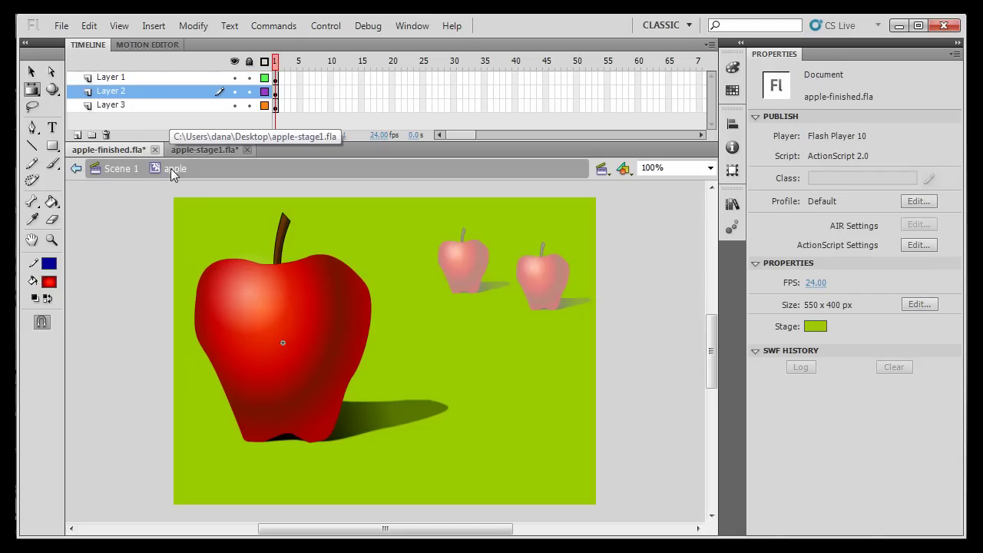
pyautogui.click(191, 154)
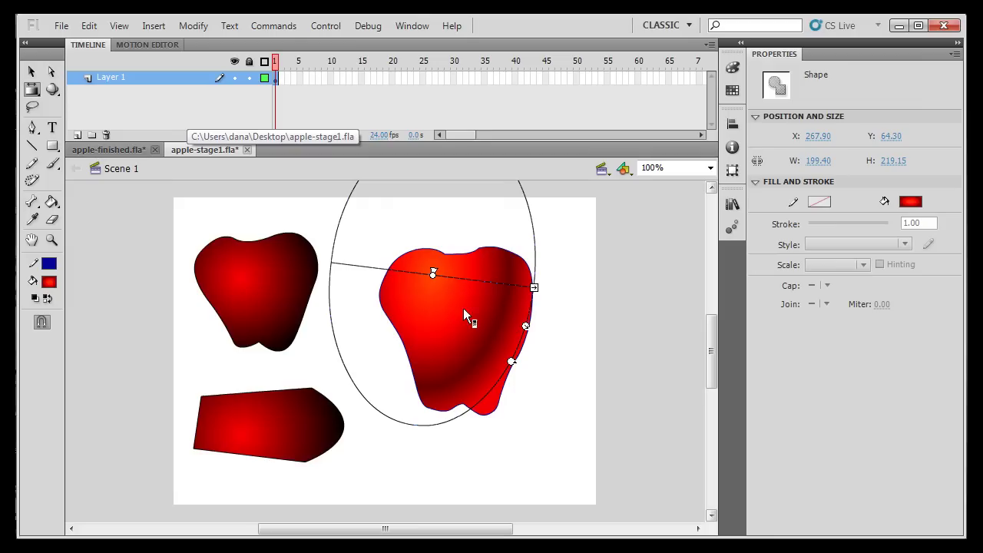
pyautogui.click(32, 71)
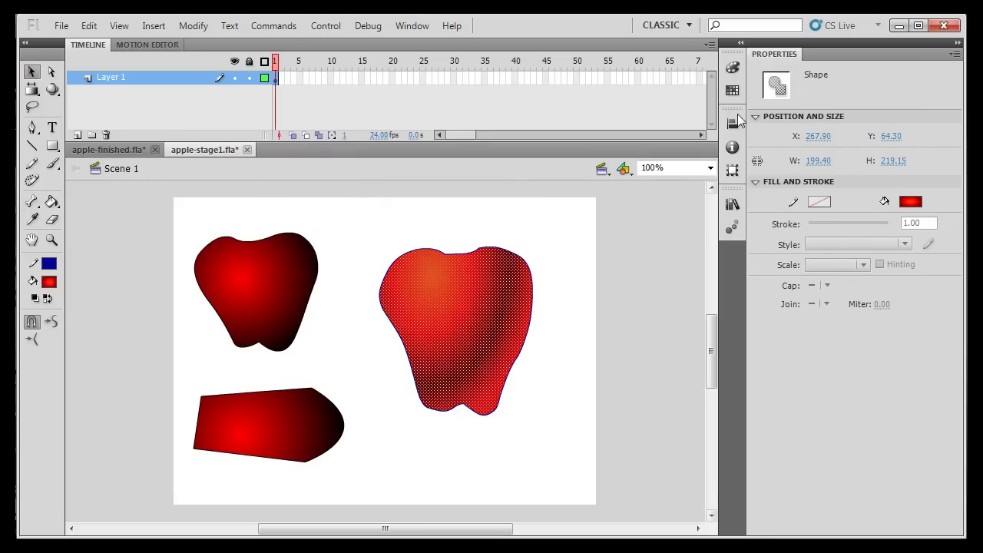
# Darken the end stop's red, lighten the shadow stop to #740000, and shift the bright red stop left.
pyautogui.click(732, 65)
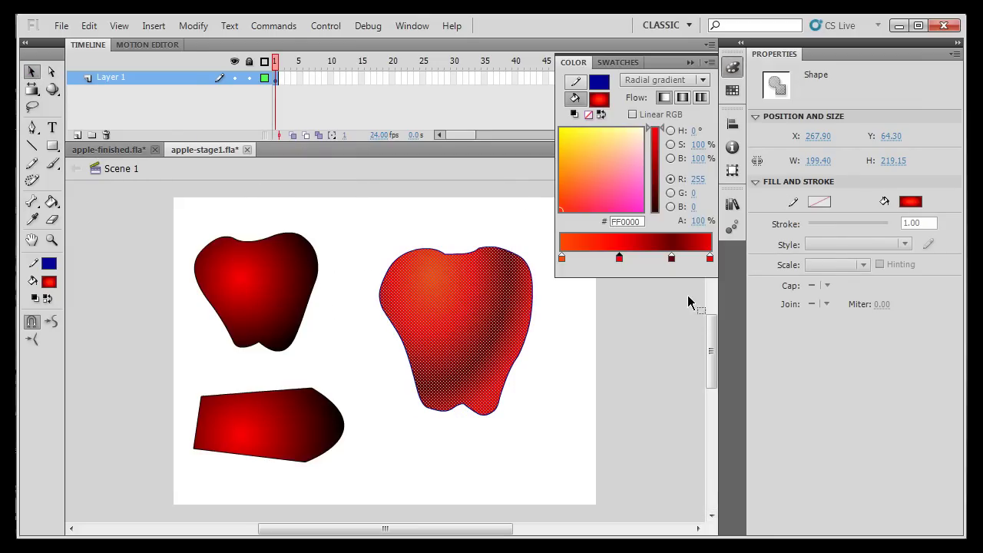
pyautogui.click(710, 259)
pyautogui.click(711, 261)
pyautogui.click(733, 352)
pyautogui.moveTo(665, 129); pyautogui.dragTo(666, 149)
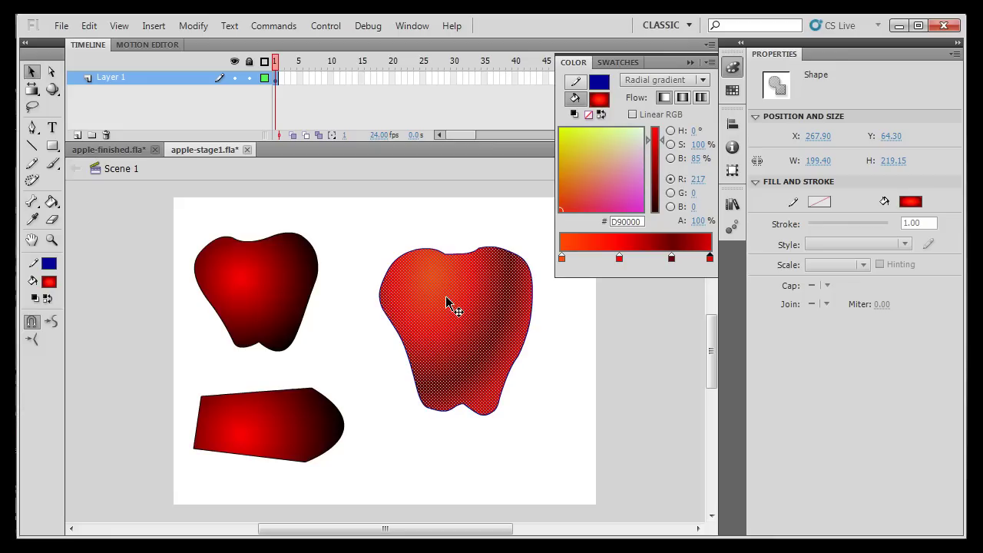
pyautogui.click(672, 258)
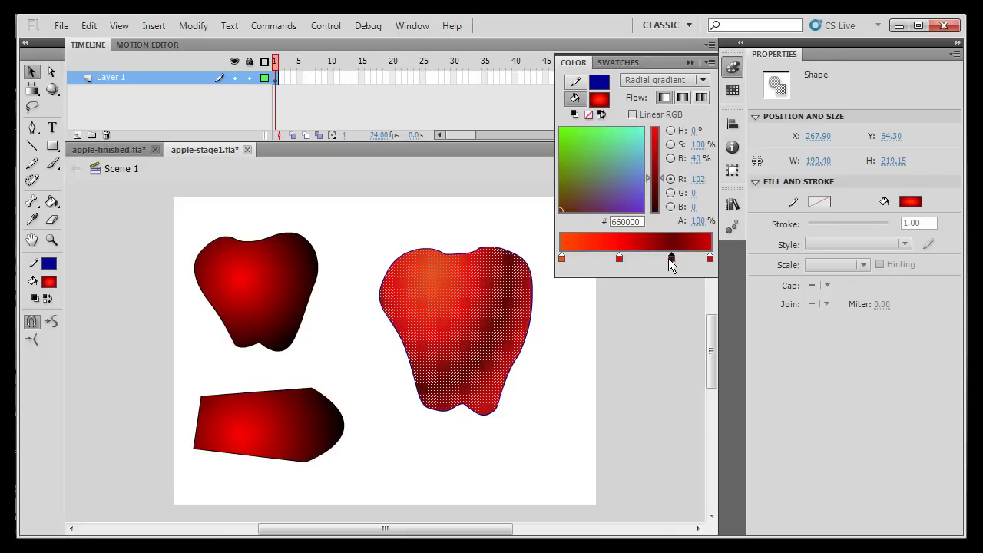
pyautogui.moveTo(665, 179); pyautogui.dragTo(665, 174)
pyautogui.moveTo(620, 258); pyautogui.dragTo(666, 259)
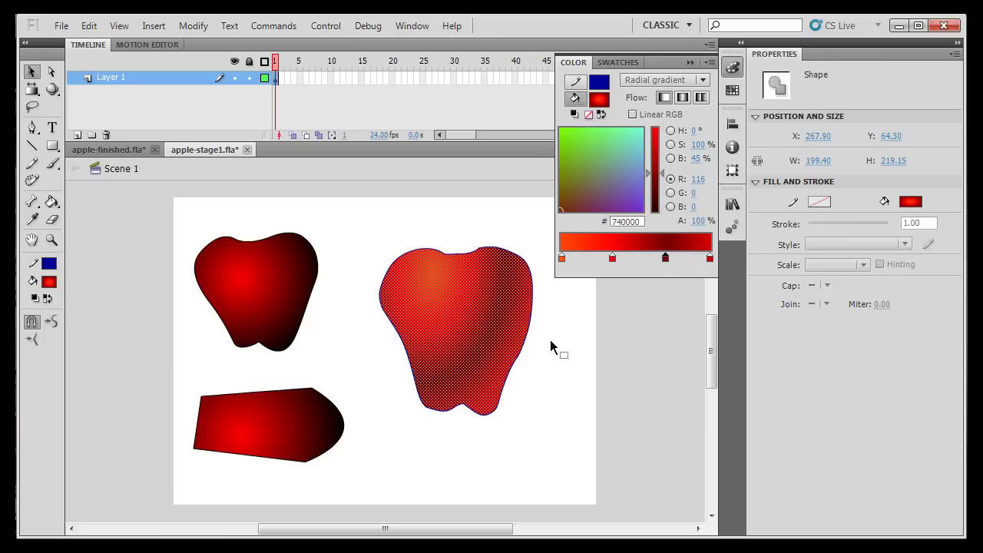
pyautogui.click(32, 72)
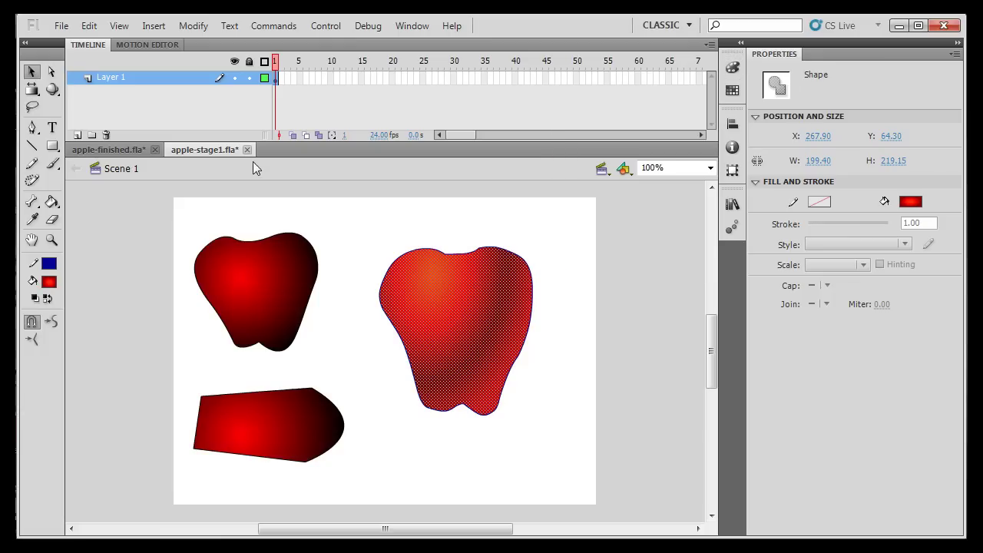
pyautogui.click(343, 230)
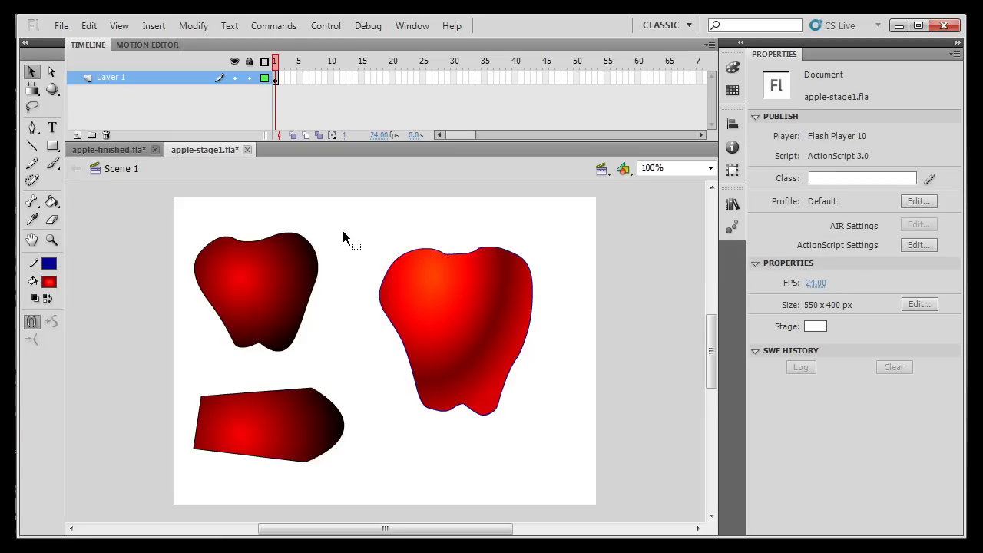